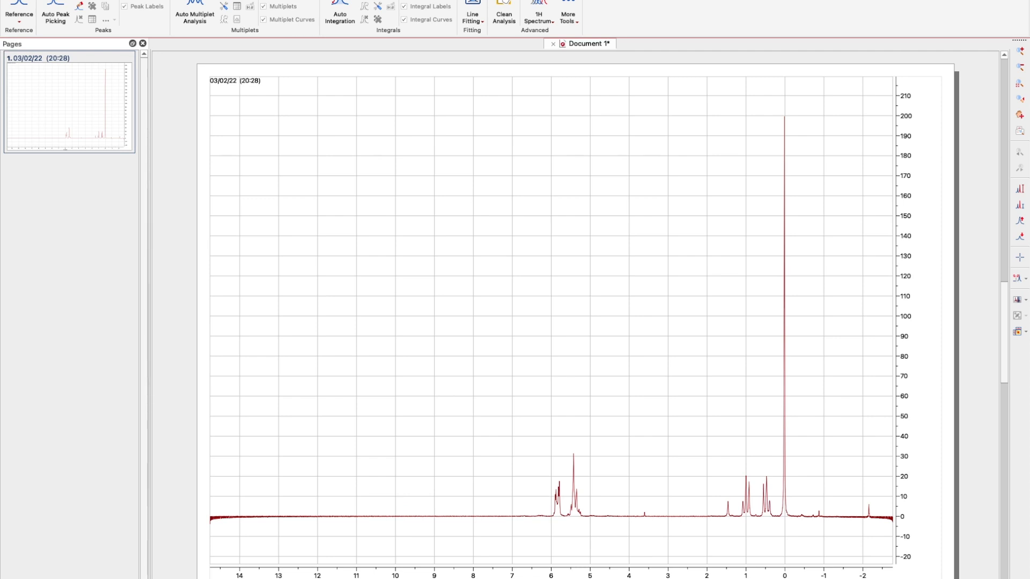
# Enlarge the spectrum's vertical scale until the intensity axis tops out near 50.
pyautogui.scroll(10, 443, 453)
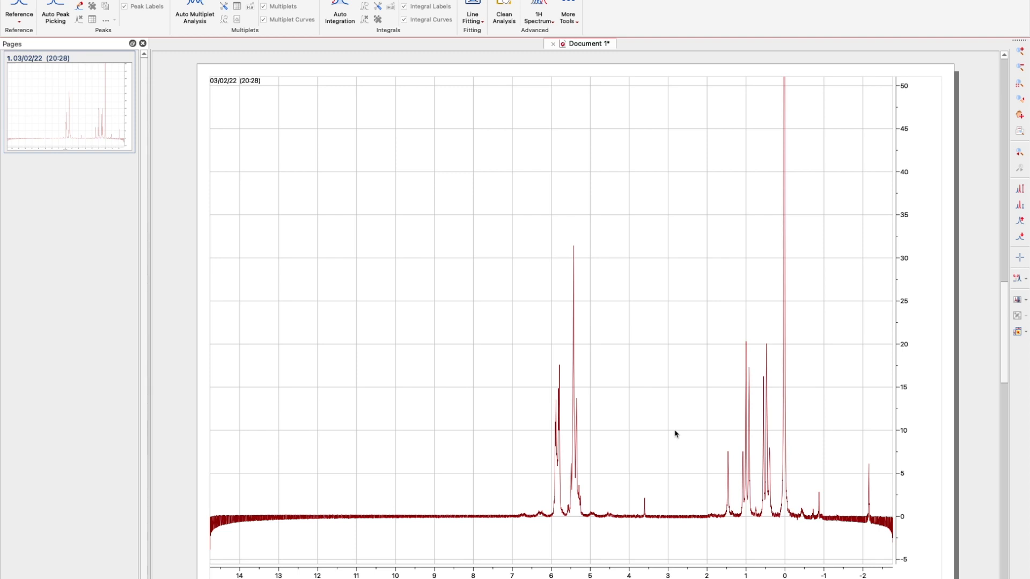
# Apply an order-3 Bernstein polynomial baseline correction to the selected spectrum.
pyautogui.click(427, 208)
pyautogui.press('b')
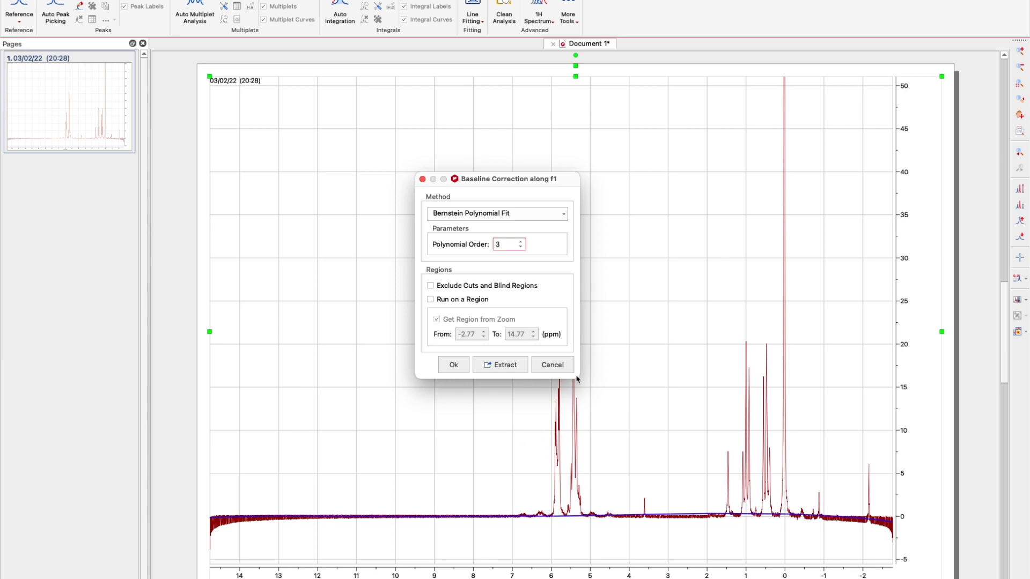
pyautogui.click(451, 365)
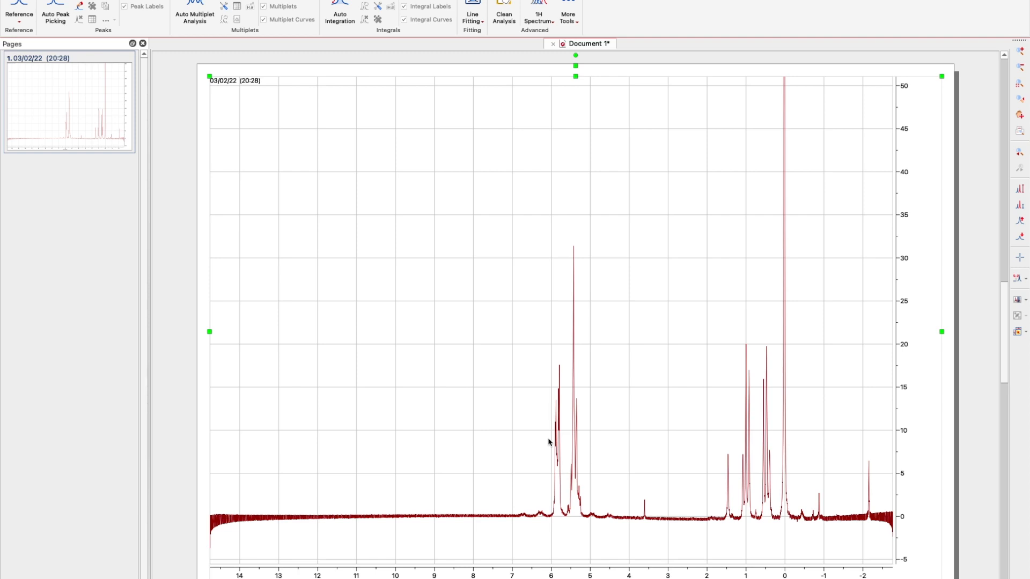
pyautogui.press('w')
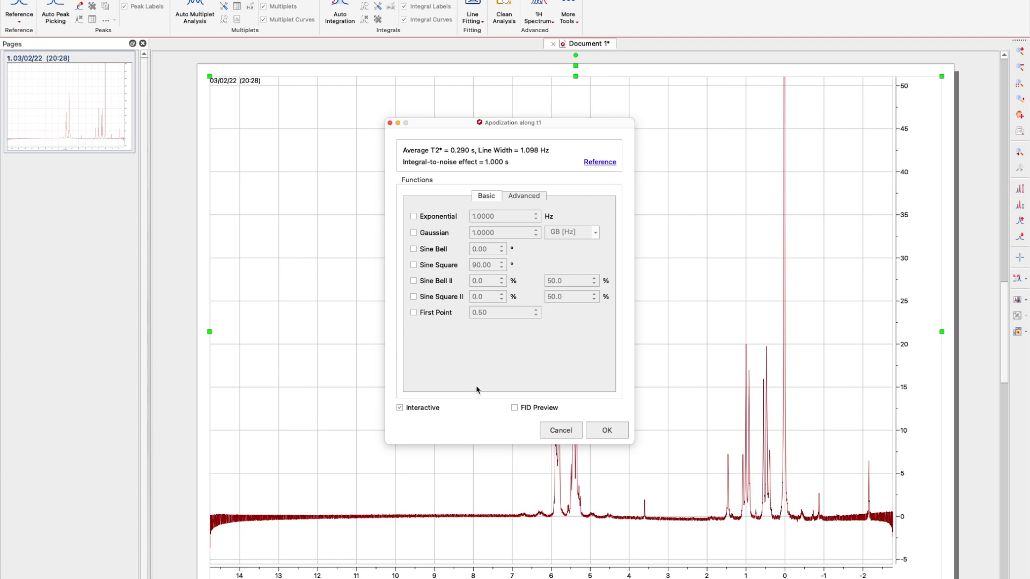
# Test exponential line broadening at 2, 1 and 0.5 Hz on the spectrum.
pyautogui.click(422, 231)
pyautogui.moveTo(550, 121); pyautogui.dragTo(391, 112)
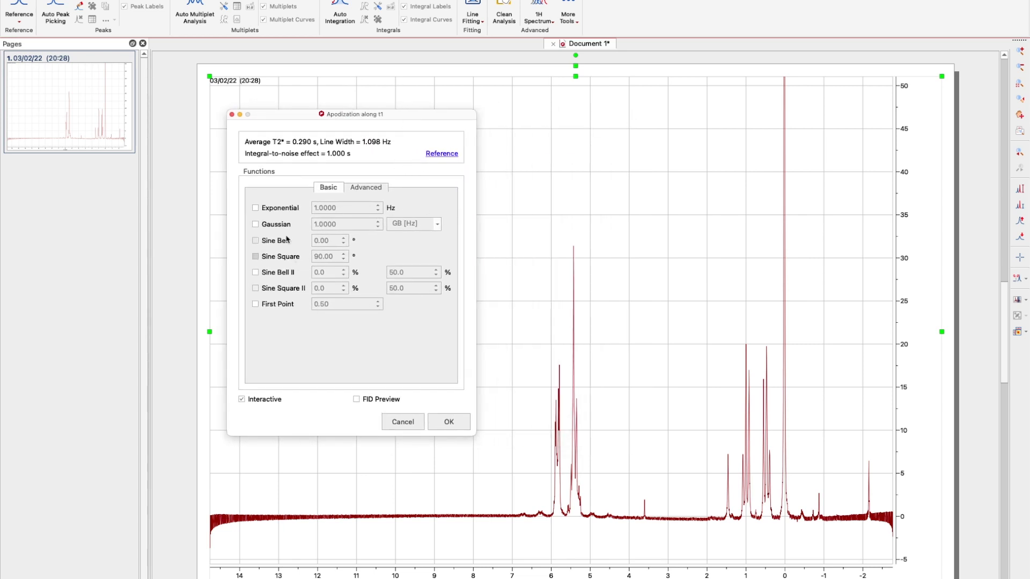
pyautogui.click(256, 209)
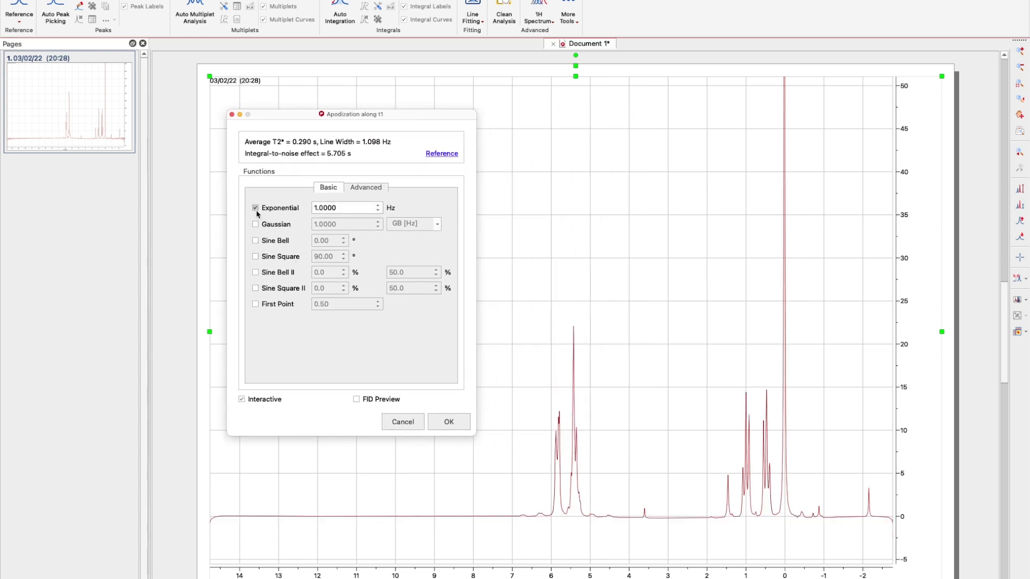
pyautogui.click(317, 208)
pyautogui.press('BackSpace')
pyautogui.write('2')
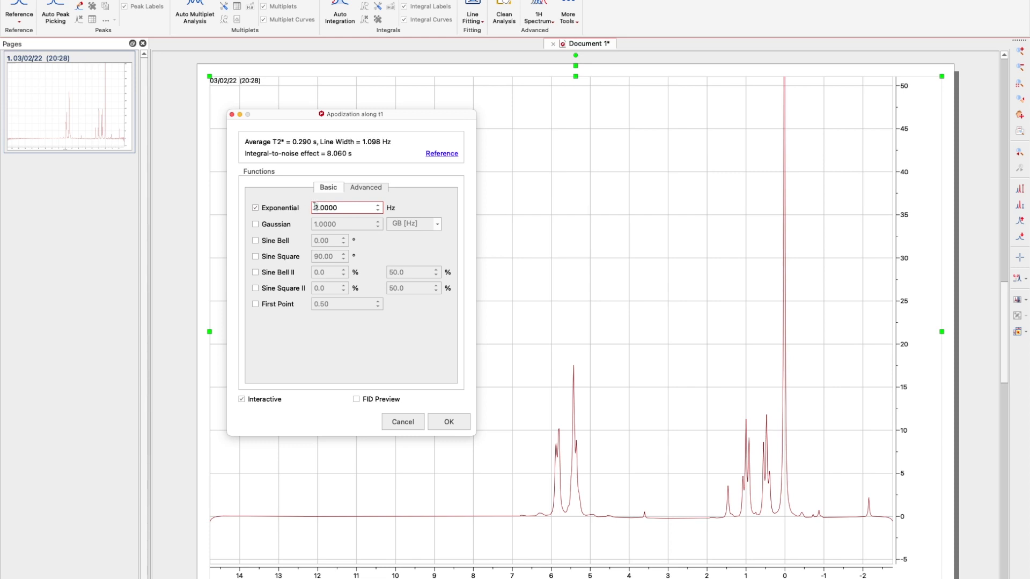
pyautogui.press('BackSpace')
pyautogui.write('1')
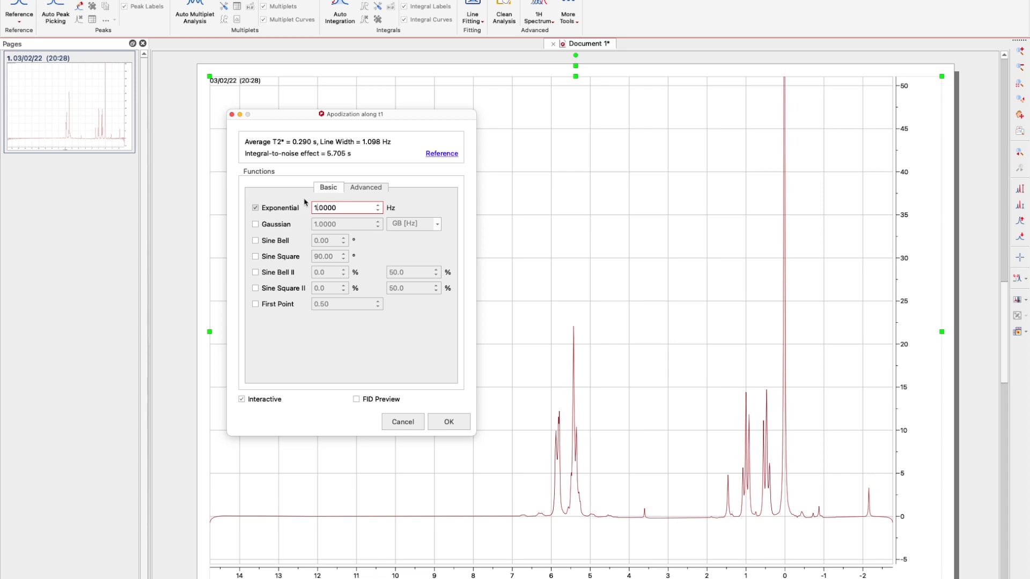
pyautogui.click(320, 208)
pyautogui.press('BackSpace')
pyautogui.write('5')
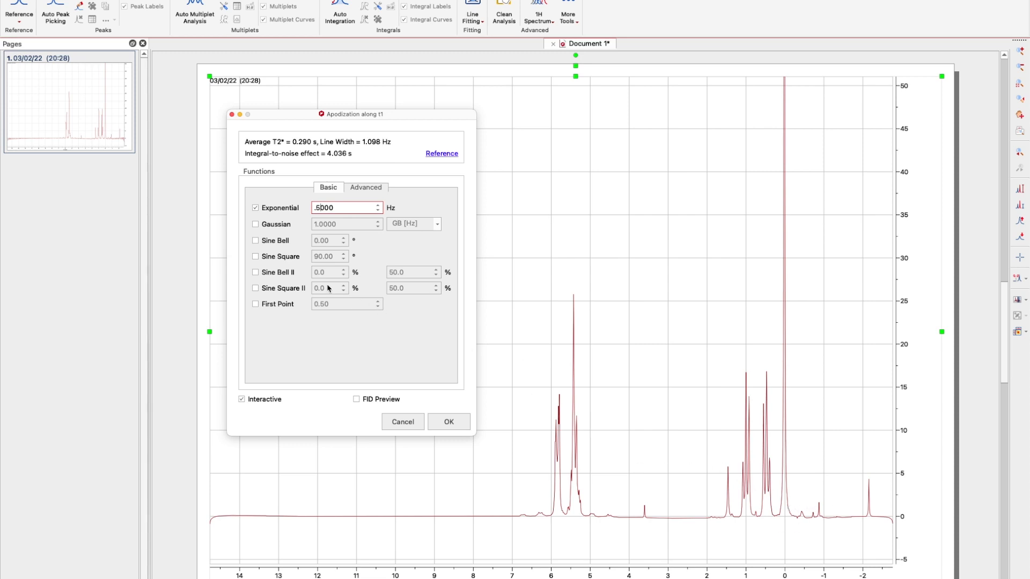
# Try Gaussian, Sine Bell and Sine Square weightings, clear them all, and enable FID Preview.
pyautogui.click(254, 225)
pyautogui.click(255, 207)
pyautogui.click(256, 224)
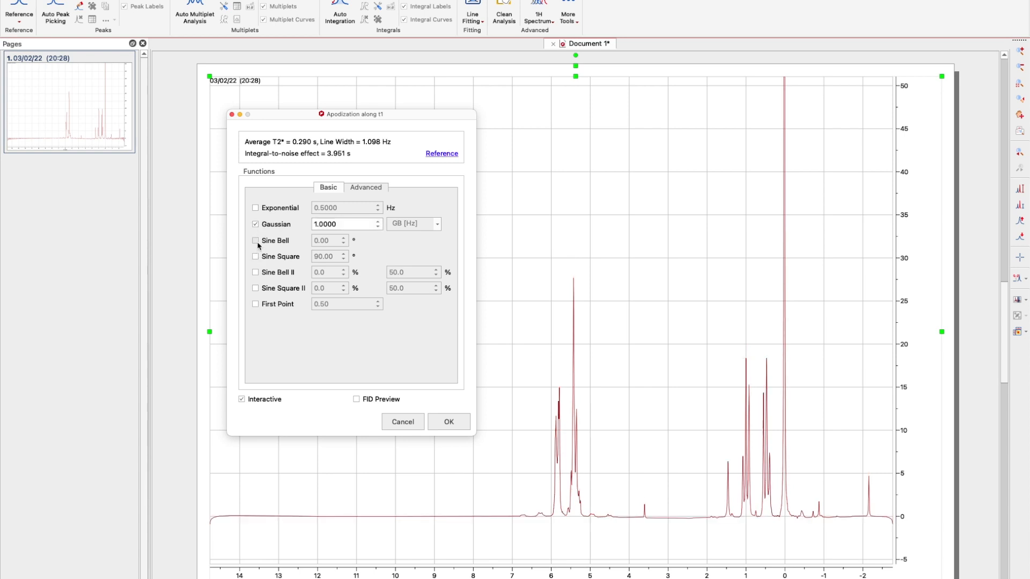
pyautogui.click(256, 240)
pyautogui.click(256, 224)
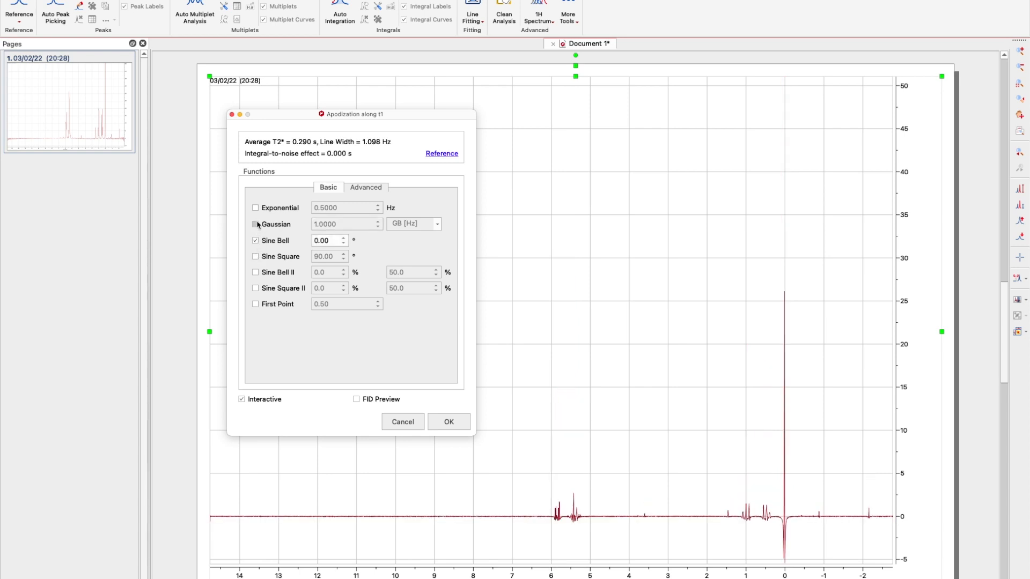
pyautogui.click(256, 257)
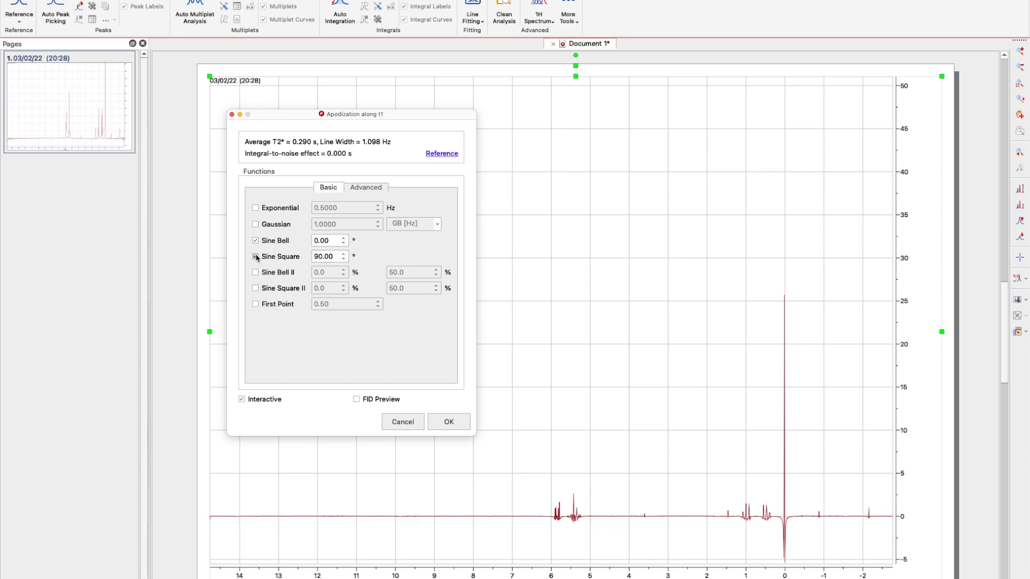
pyautogui.click(256, 240)
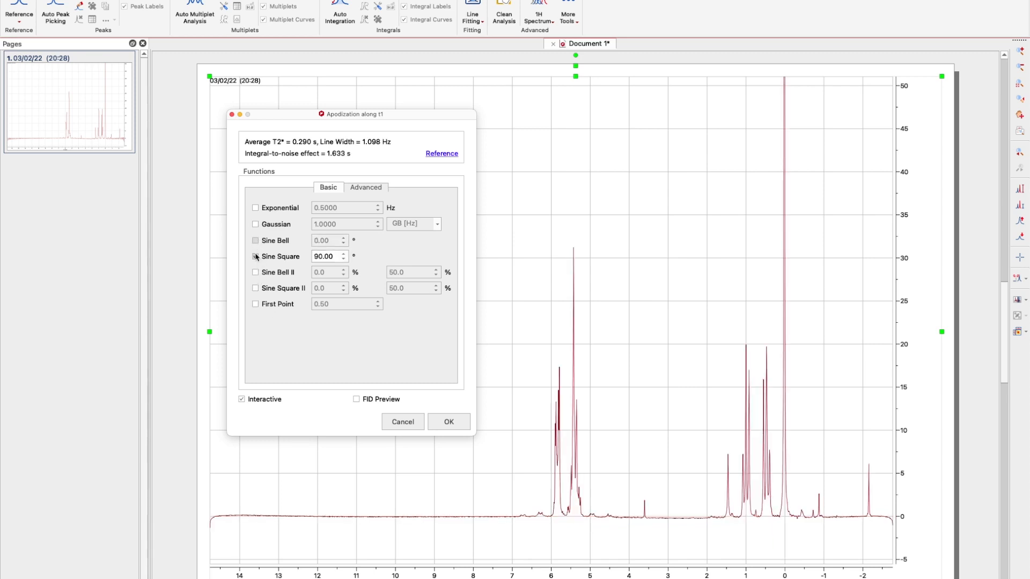
pyautogui.click(256, 257)
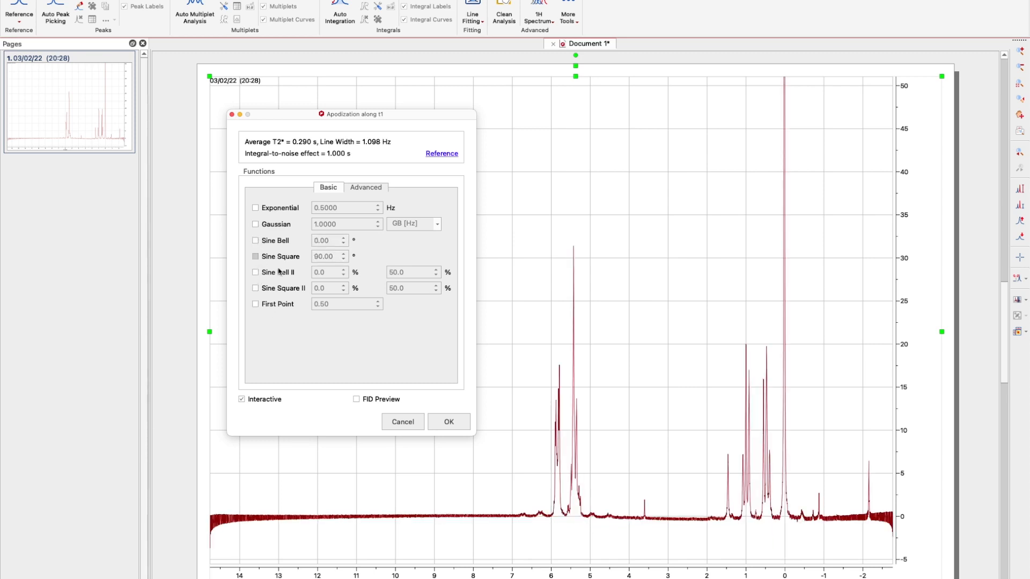
pyautogui.click(357, 400)
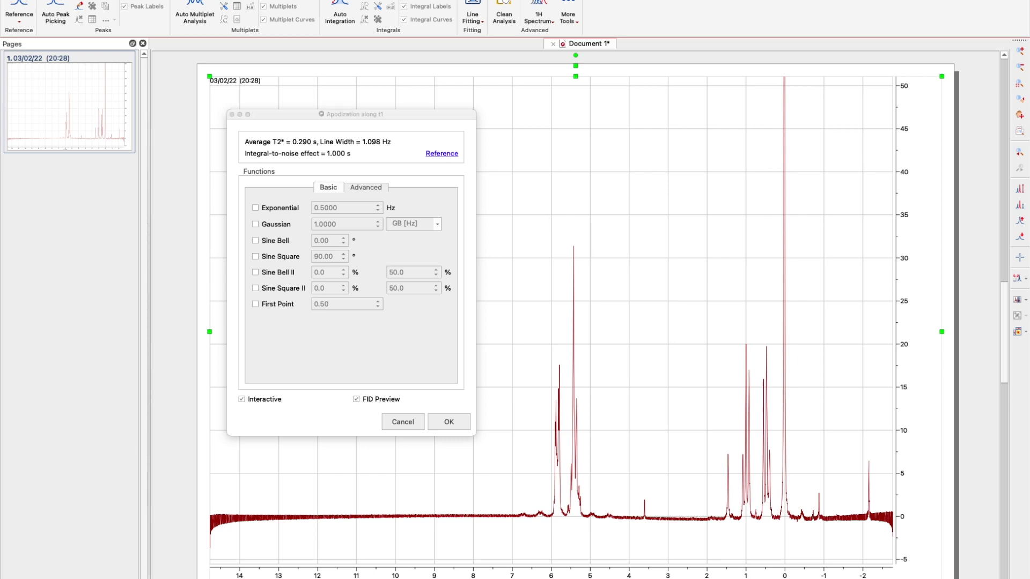
# Enlarge the FID preview beside the dialog and reapply 0.5 Hz exponential weighting.
pyautogui.moveTo(1029, 201); pyautogui.dragTo(580, 167)
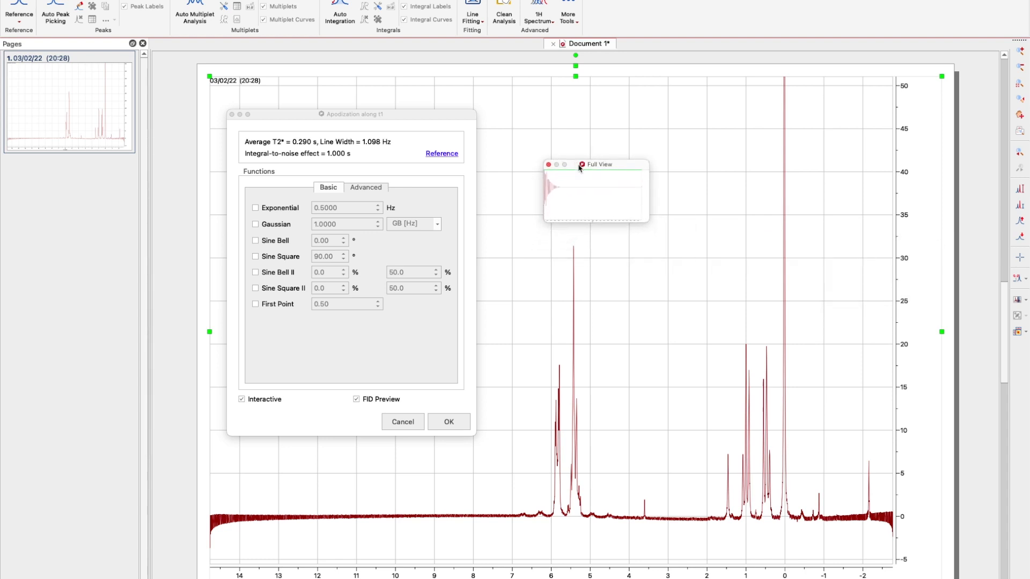
pyautogui.moveTo(647, 219); pyautogui.dragTo(802, 340)
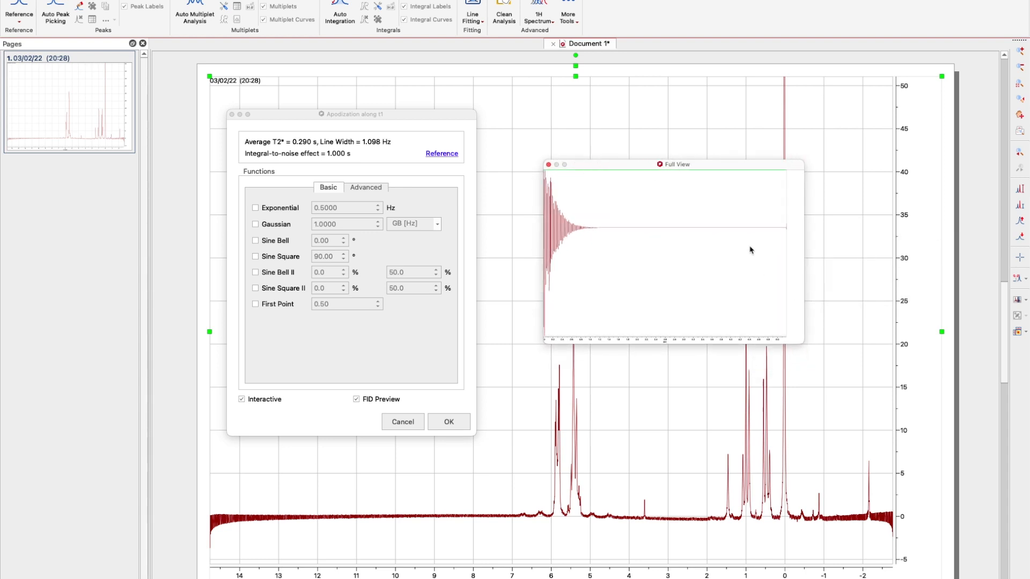
pyautogui.moveTo(609, 160); pyautogui.dragTo(592, 122)
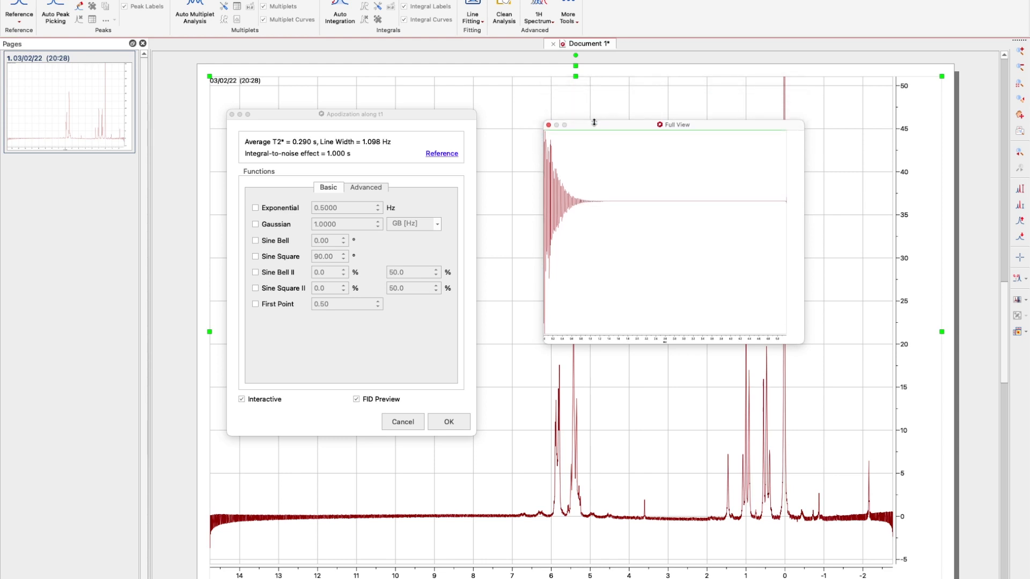
pyautogui.click(256, 208)
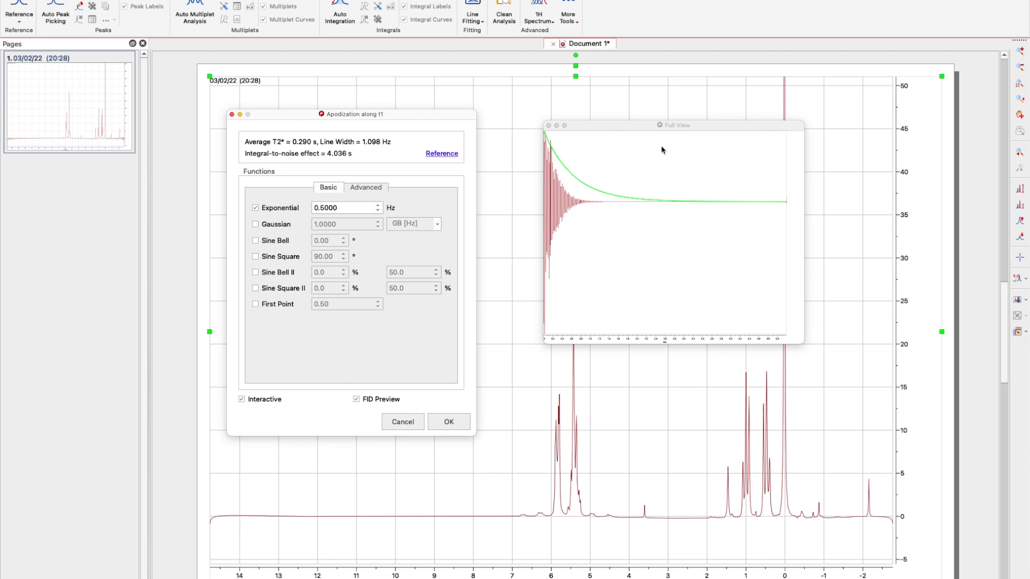
pyautogui.moveTo(629, 130); pyautogui.dragTo(593, 99)
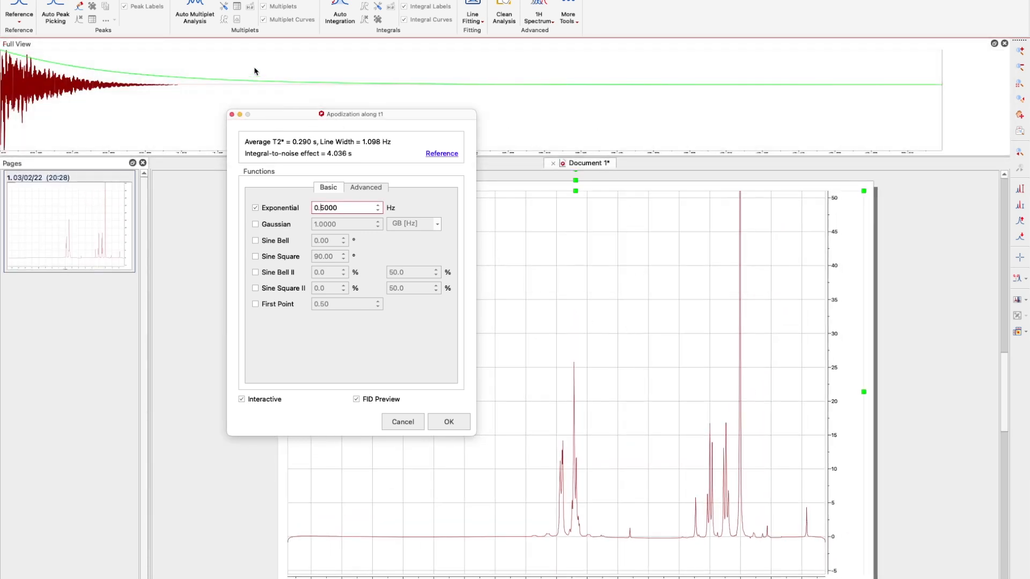
# Float the FID preview window, add Gaussian weighting, and reposition the apodization dialog below it.
pyautogui.moveTo(241, 47); pyautogui.dragTo(332, 204)
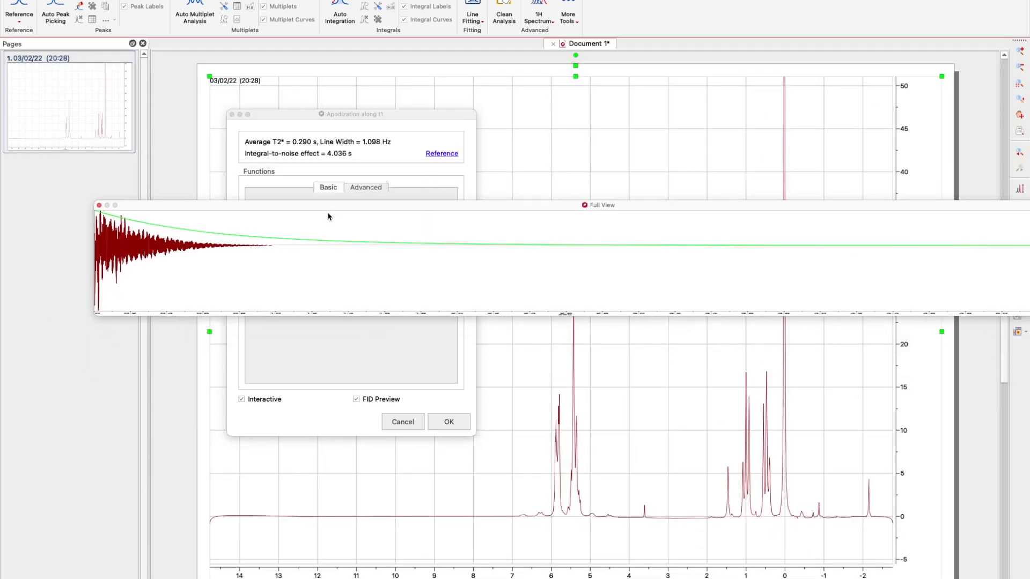
pyautogui.moveTo(1027, 316); pyautogui.dragTo(602, 320)
pyautogui.moveTo(479, 205); pyautogui.dragTo(739, 91)
pyautogui.click(257, 224)
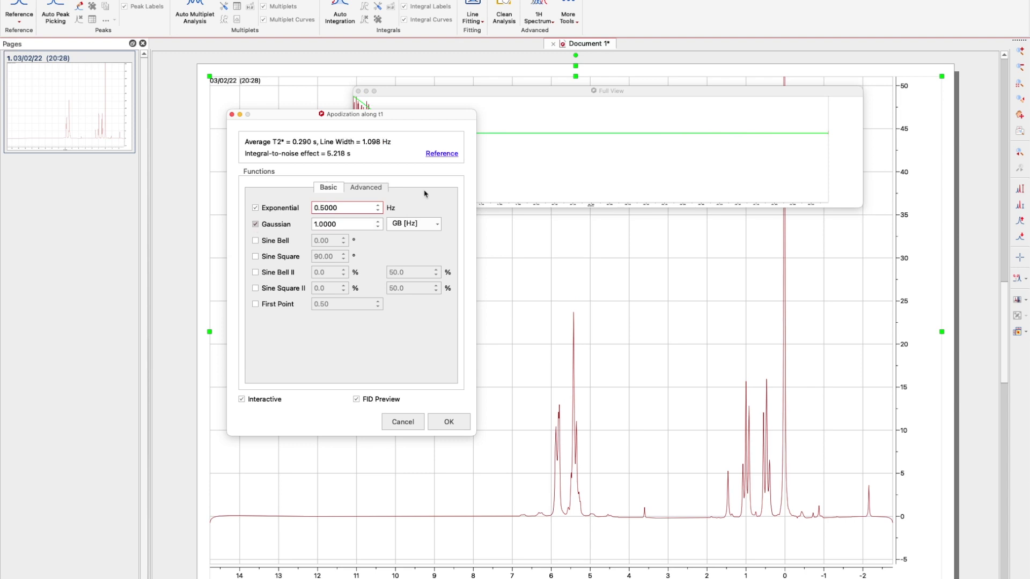
pyautogui.moveTo(435, 121); pyautogui.dragTo(368, 221)
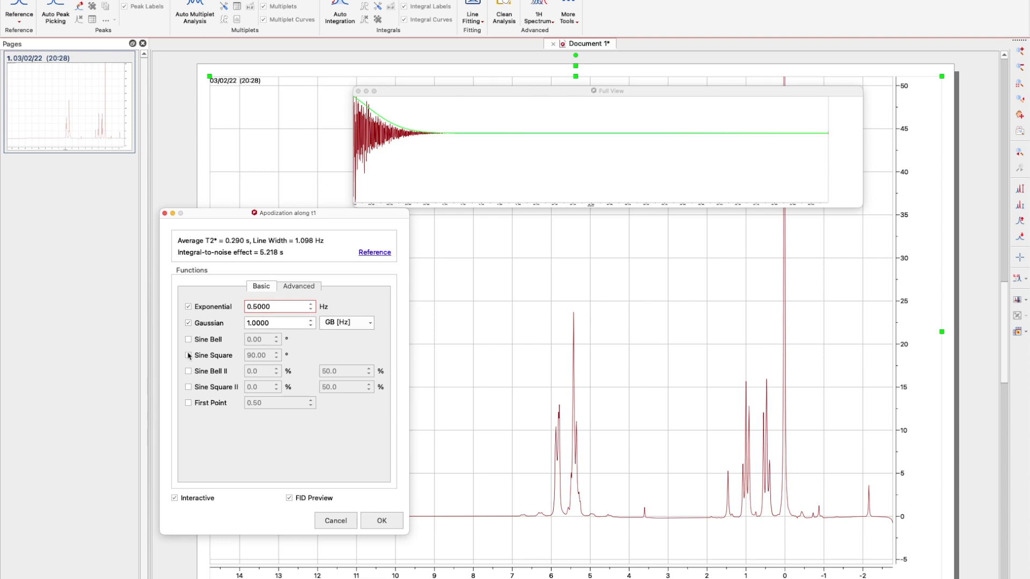
# Try Gaussian, Sine Bell and Sine Square, then keep only 0.5 Hz exponential weighting and confirm.
pyautogui.click(187, 306)
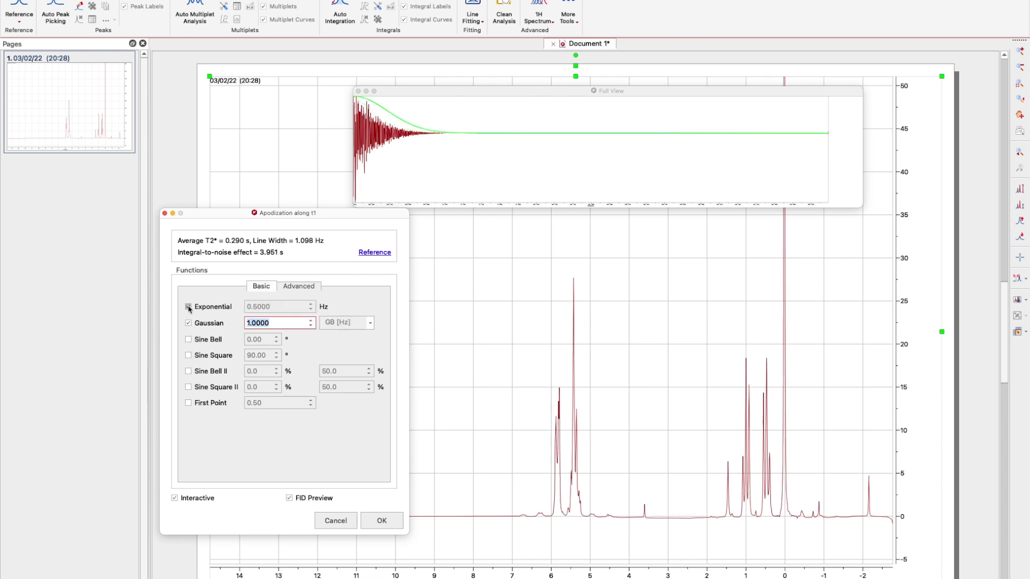
pyautogui.click(189, 340)
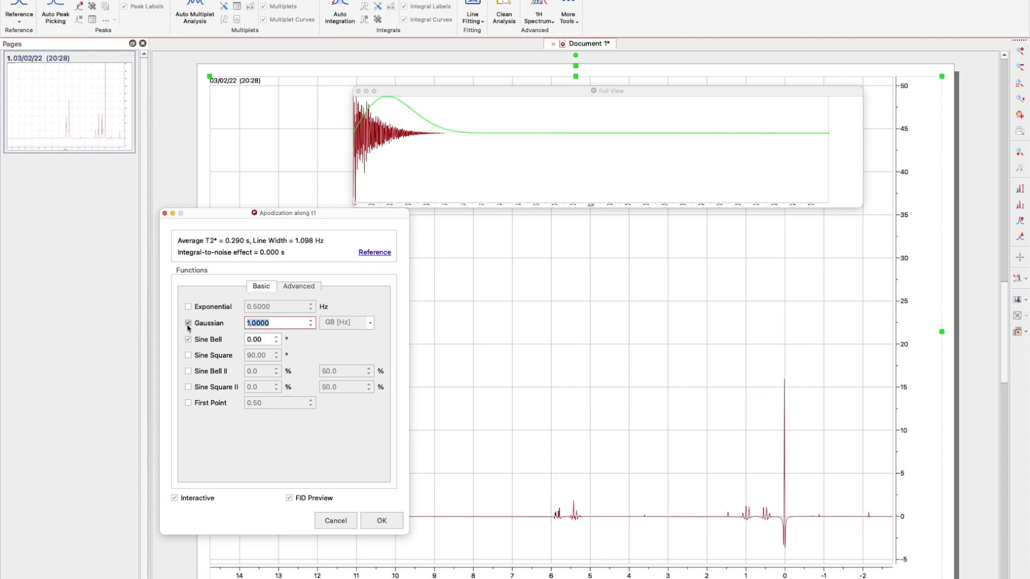
pyautogui.click(188, 324)
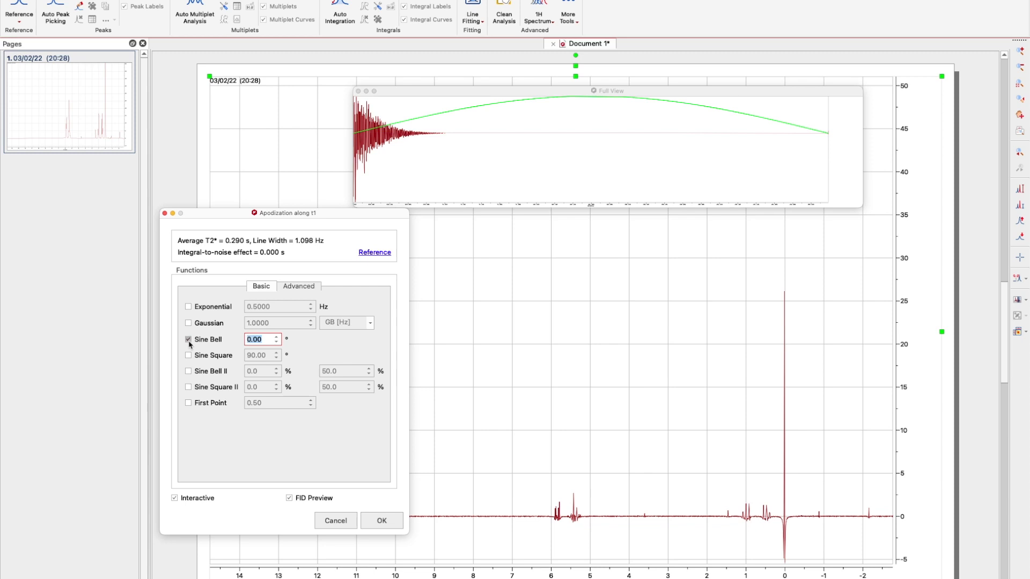
pyautogui.click(189, 340)
pyautogui.click(189, 356)
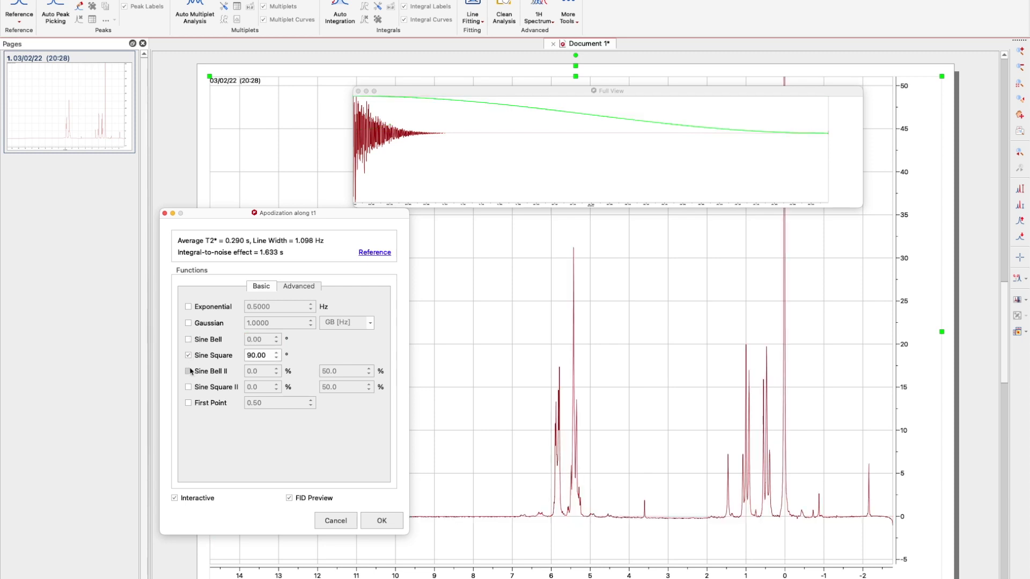
pyautogui.click(188, 355)
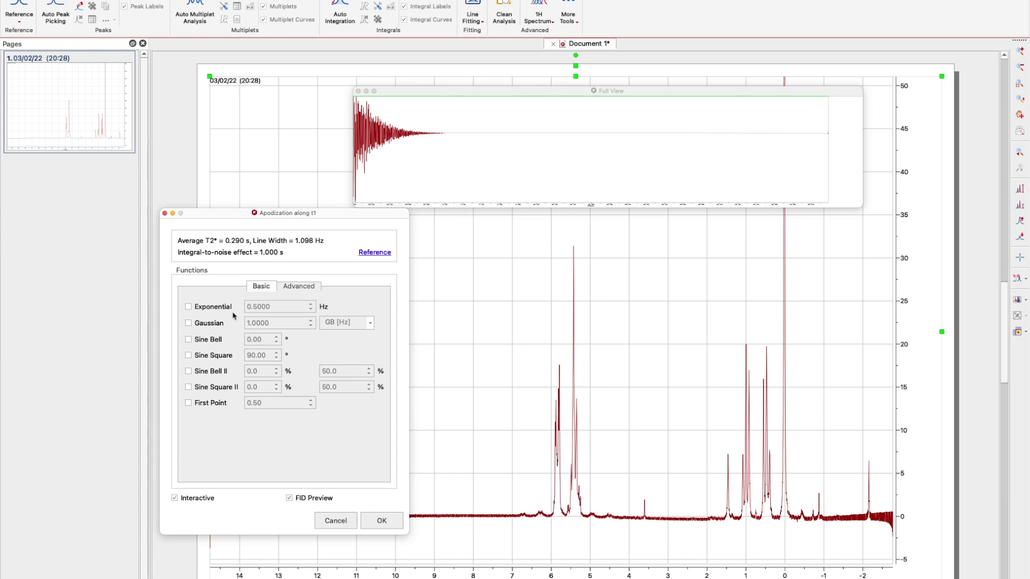
pyautogui.click(188, 308)
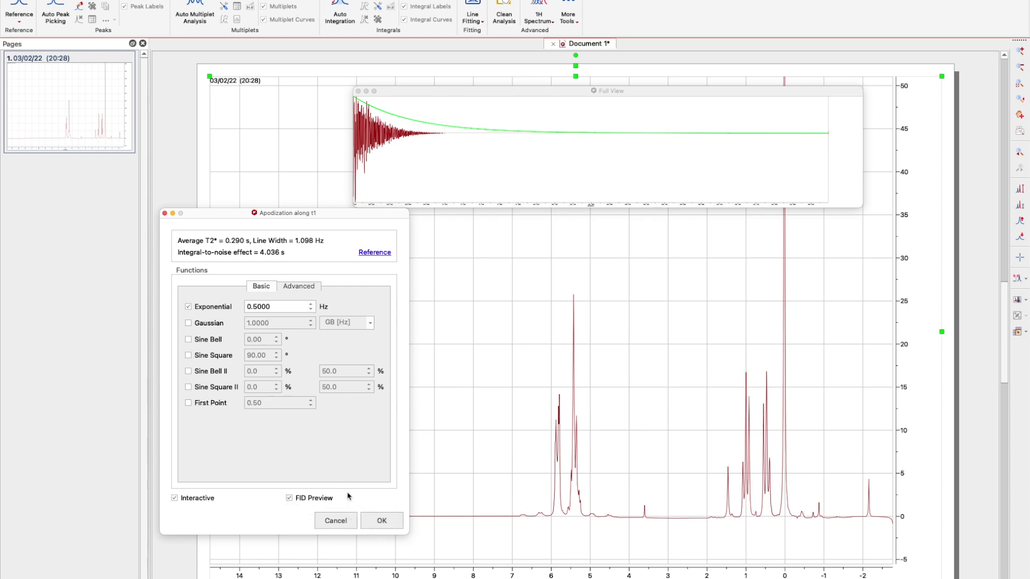
pyautogui.click(387, 529)
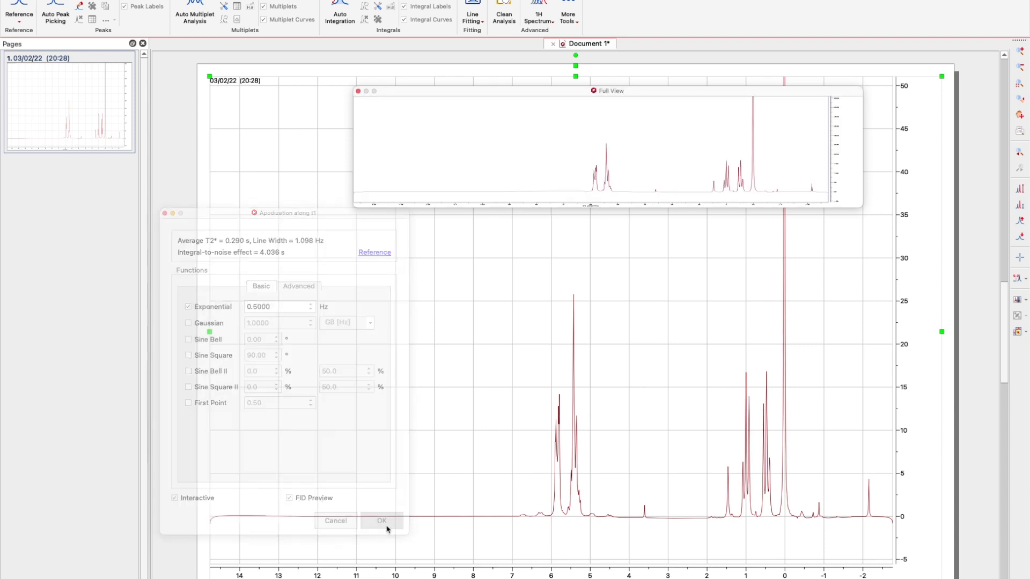
# Close the Full View inset, zoom the y-axis in, and start manual phase correction (Shift+P).
pyautogui.click(358, 92)
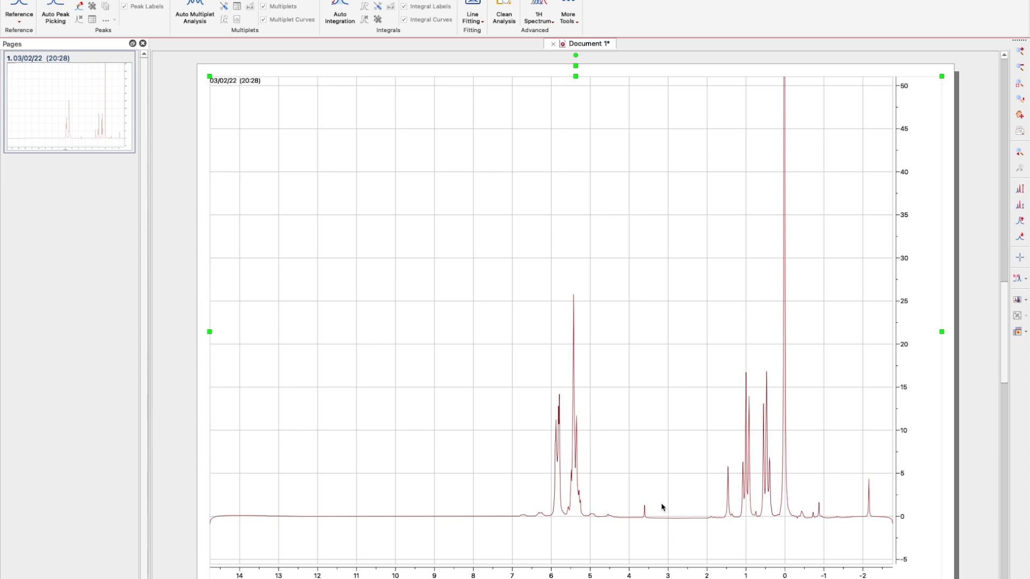
pyautogui.scroll(6, 658, 470)
pyautogui.scroll(1, 655, 472)
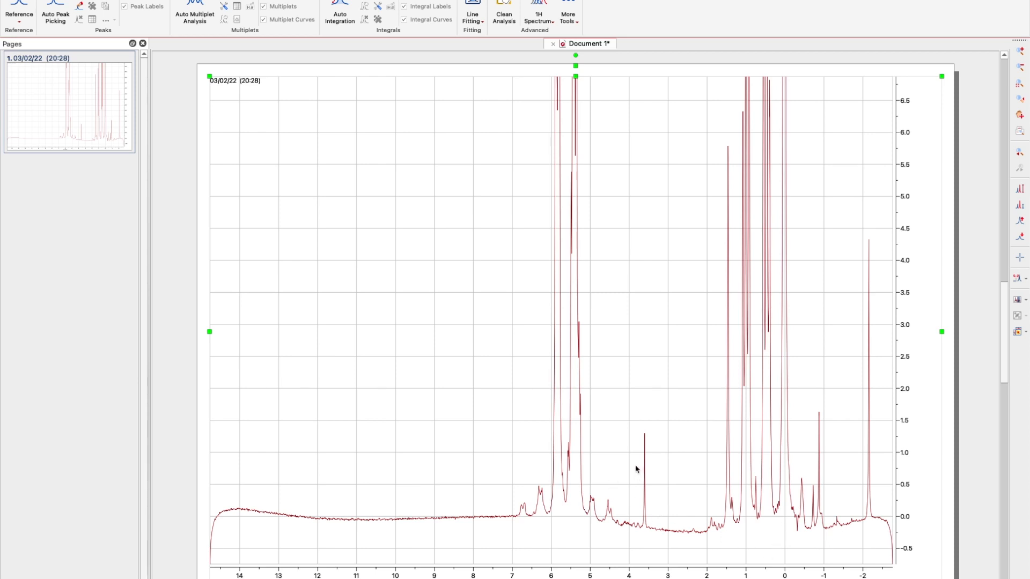
pyautogui.hotkey('shift', 'p')
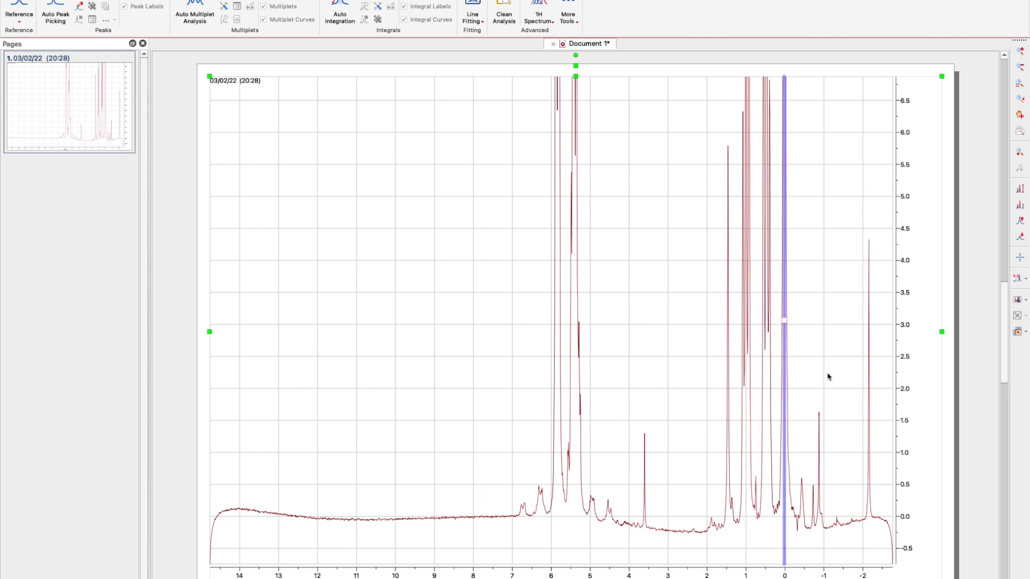
# Set the phase pivot to 3.584 ppm and adjust to PH0 94.22 and PH1 −8.90.
pyautogui.moveTo(679, 195); pyautogui.dragTo(353, 130)
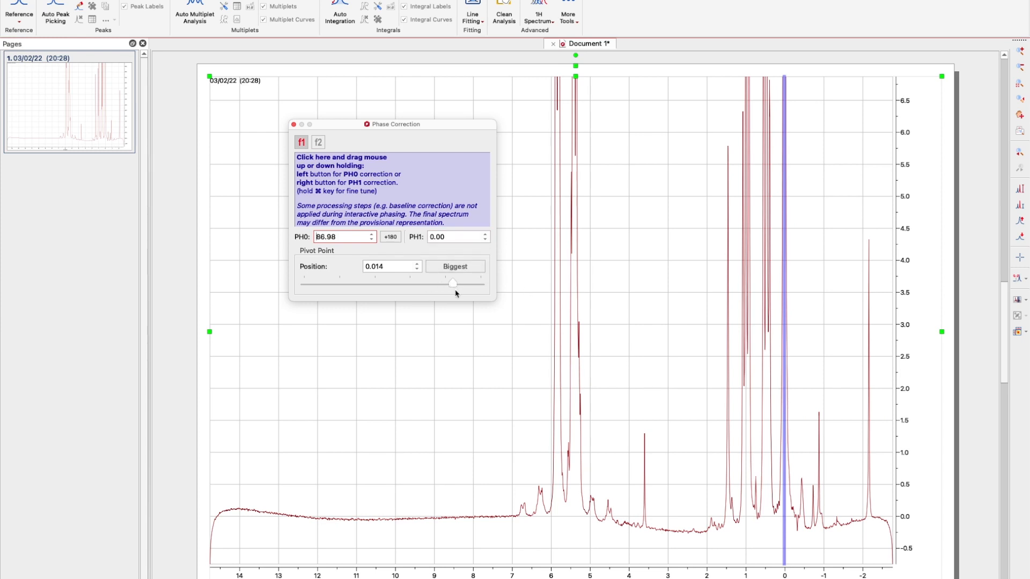
pyautogui.moveTo(451, 289); pyautogui.dragTo(418, 287)
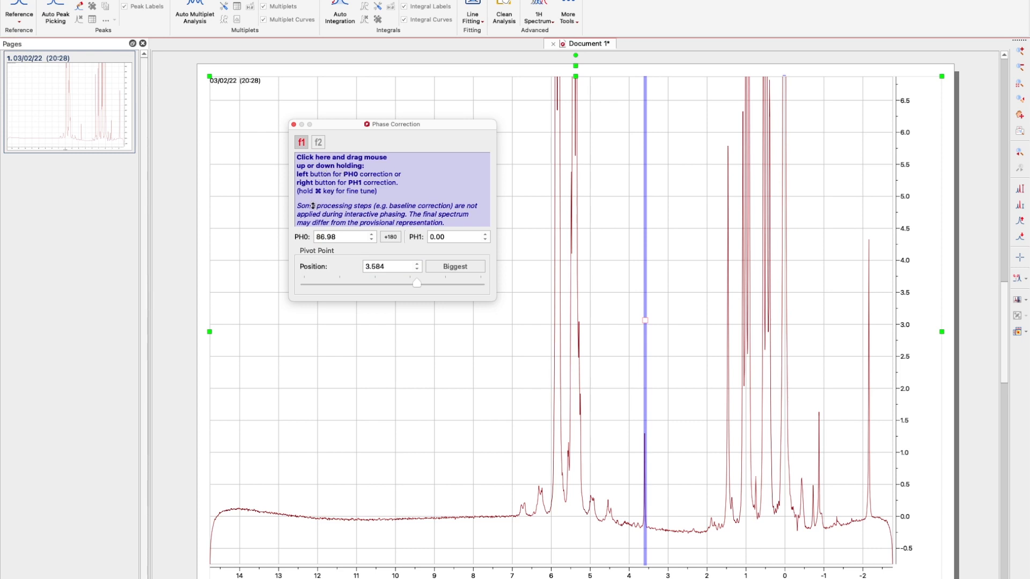
pyautogui.moveTo(313, 205)
pyautogui.mouseDown()
pyautogui.moveTo(317, 187)
pyautogui.moveTo(313, 201)
pyautogui.mouseUp()
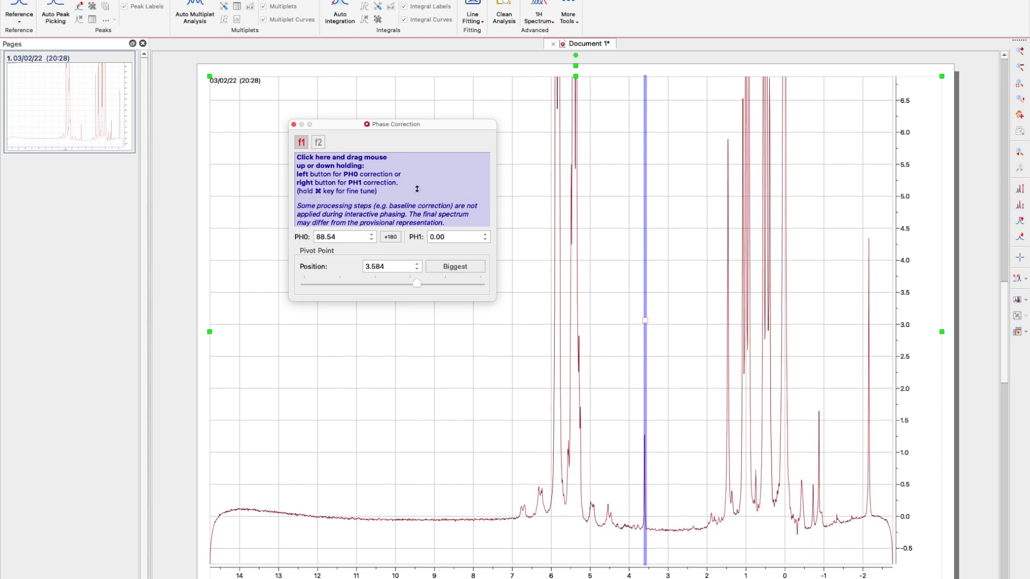
pyautogui.moveTo(416, 189)
pyautogui.mouseDown()
pyautogui.moveTo(416, 178)
pyautogui.moveTo(412, 198)
pyautogui.mouseUp()
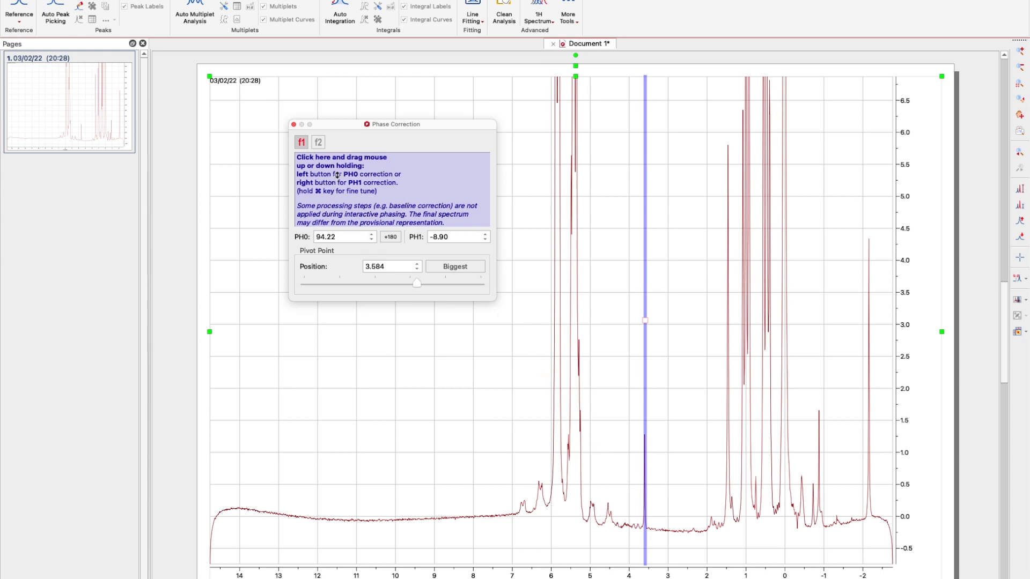
# Fine-tune the phase to PH0 92.12 and PH1 −7.46 until the baseline is flat.
pyautogui.moveTo(336, 172); pyautogui.dragTo(329, 212)
pyautogui.moveTo(331, 166); pyautogui.dragTo(332, 266)
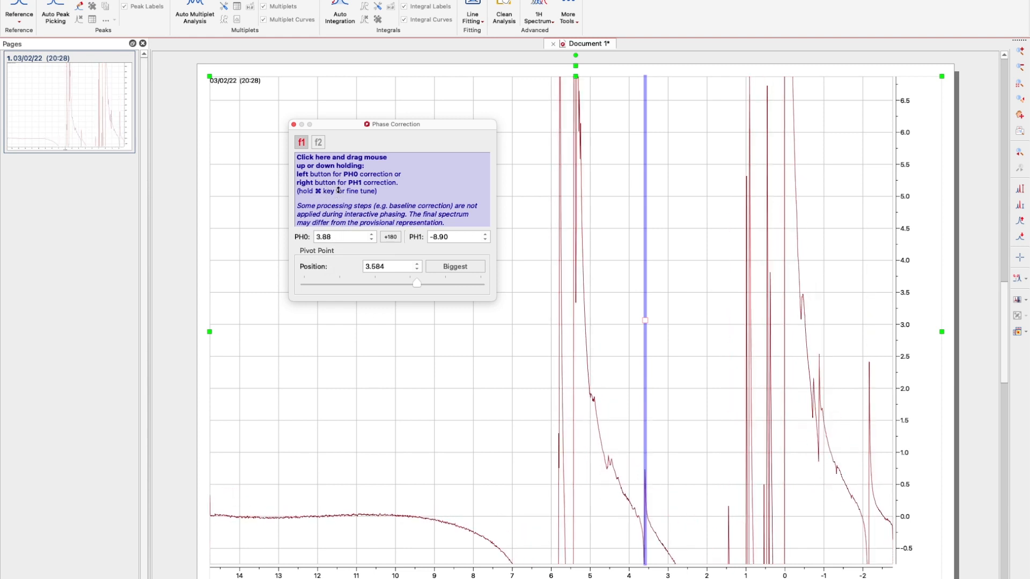
pyautogui.moveTo(339, 163); pyautogui.dragTo(334, 91)
pyautogui.moveTo(333, 217); pyautogui.dragTo(343, 141)
pyautogui.moveTo(344, 215); pyautogui.dragTo(343, 164)
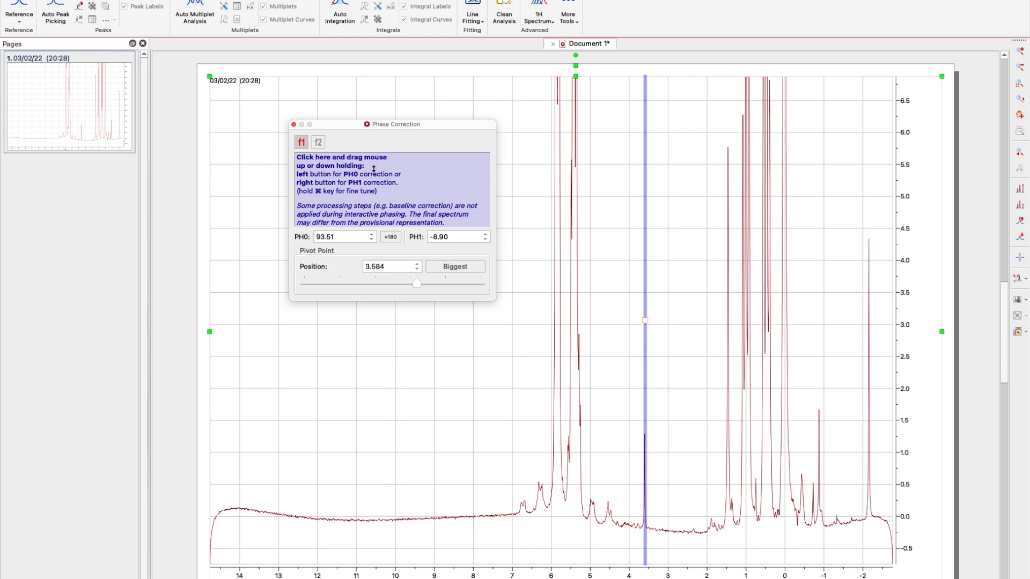
pyautogui.moveTo(423, 182); pyautogui.dragTo(401, 198)
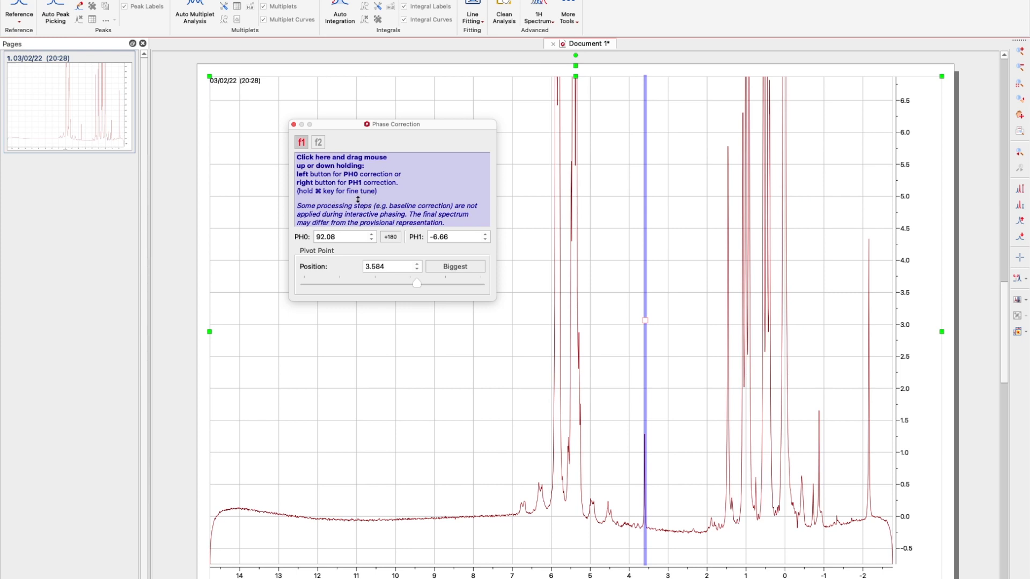
pyautogui.moveTo(357, 197)
pyautogui.mouseDown()
pyautogui.moveTo(356, 178)
pyautogui.moveTo(357, 217)
pyautogui.mouseUp()
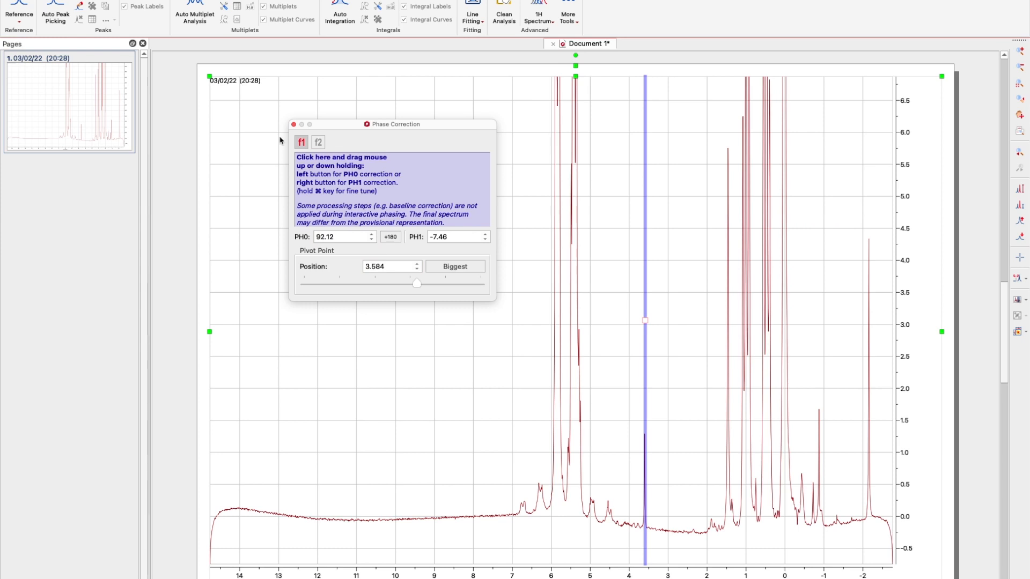
# Apply the phase correction and zoom the intensity axis out to show the full peak heights.
pyautogui.click(293, 125)
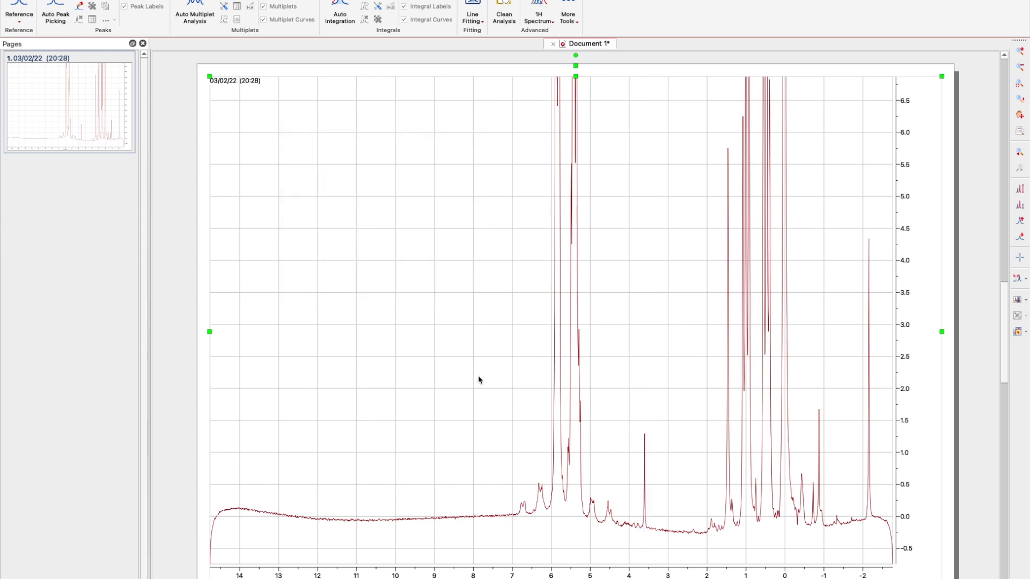
pyautogui.scroll(-2, 624, 340)
pyautogui.scroll(-6, 624, 340)
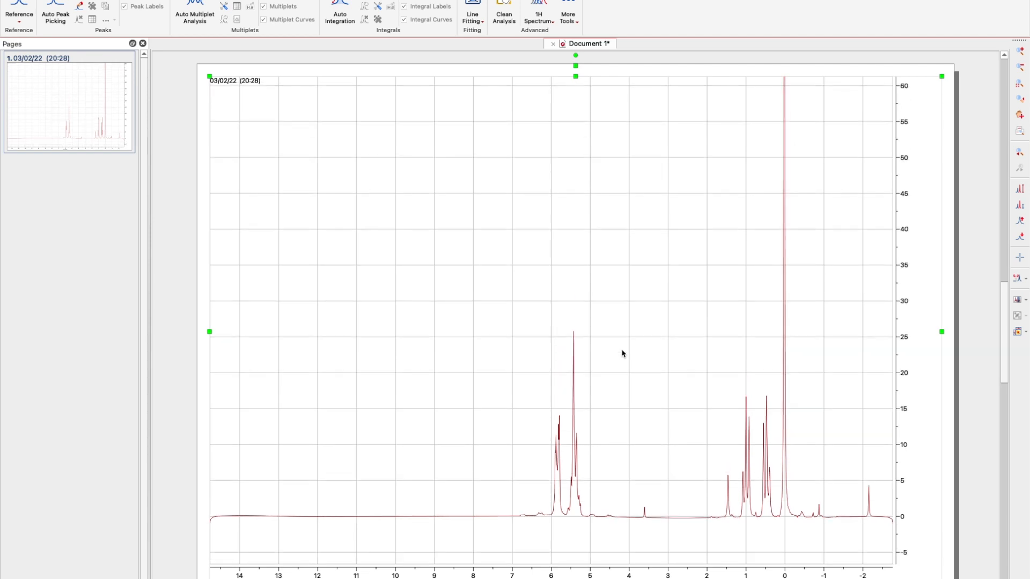
pyautogui.scroll(-2, 782, 284)
pyautogui.scroll(-1, 782, 283)
pyautogui.scroll(-4, 781, 305)
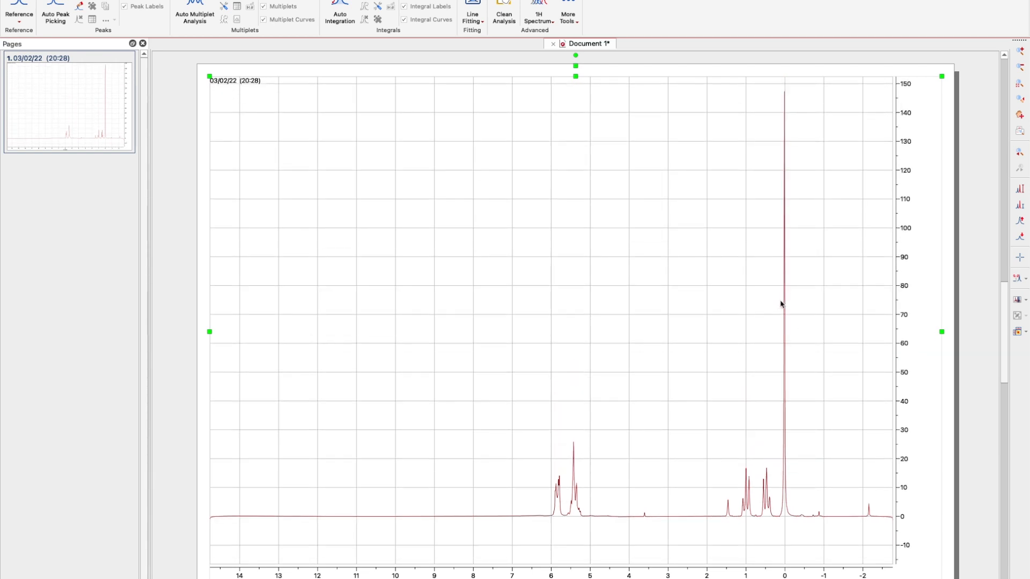
pyautogui.scroll(-1, 781, 305)
pyautogui.scroll(2, 782, 305)
pyautogui.scroll(-1, 782, 306)
pyautogui.scroll(3, 781, 307)
# Reference the peak picked near 0 ppm to a new shift of 0 ppm.
pyautogui.press('k')
pyautogui.click(869, 507)
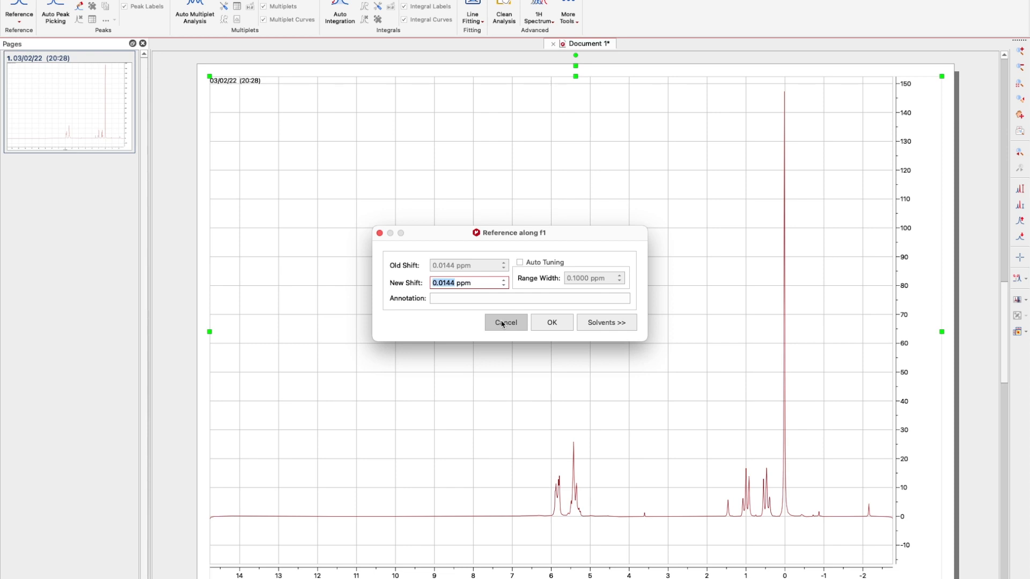
pyautogui.write('0')
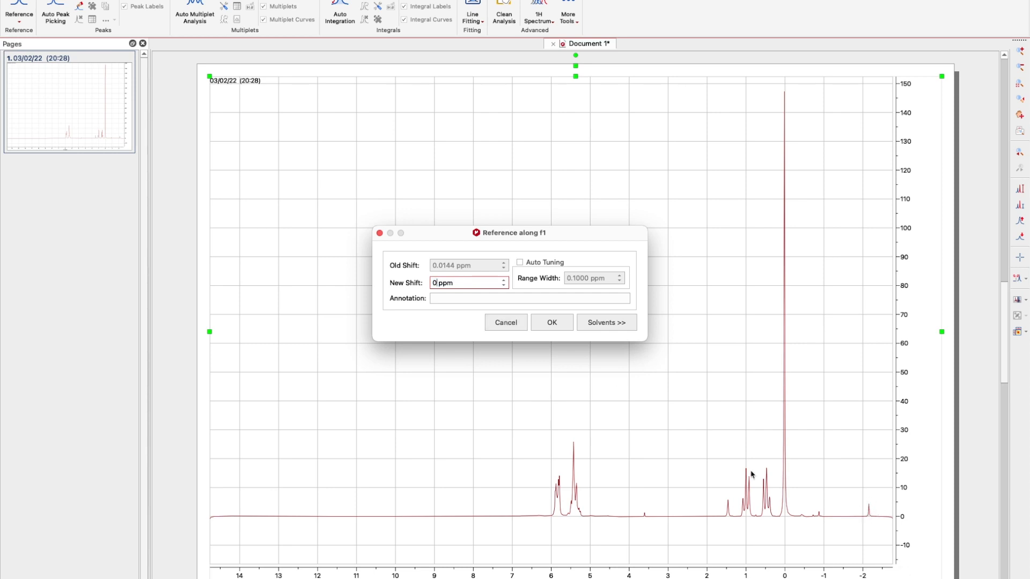
pyautogui.click(555, 325)
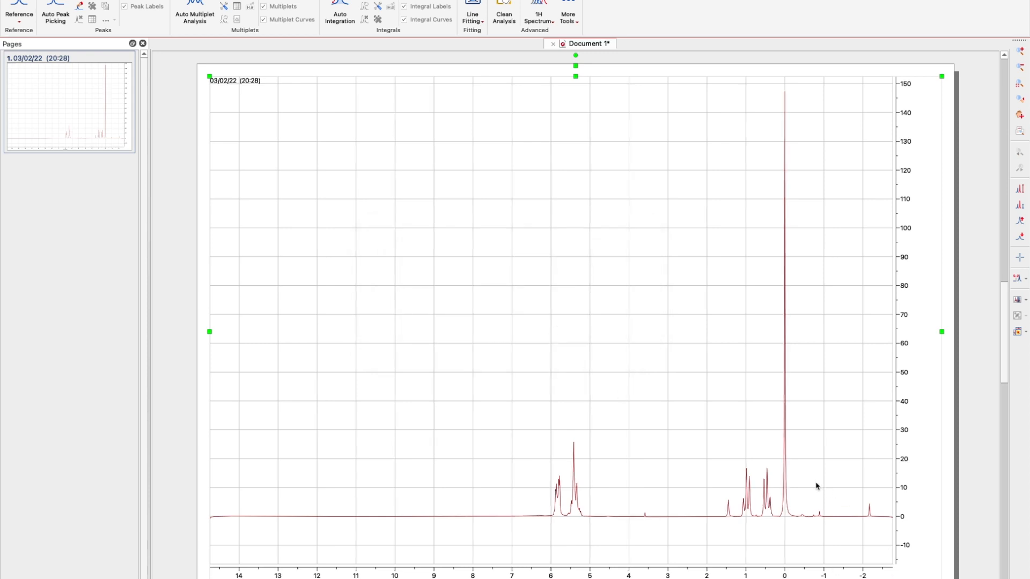
# Re-reference the small peak near −2.17 ppm so it sits at 0 ppm.
pyautogui.press('l')
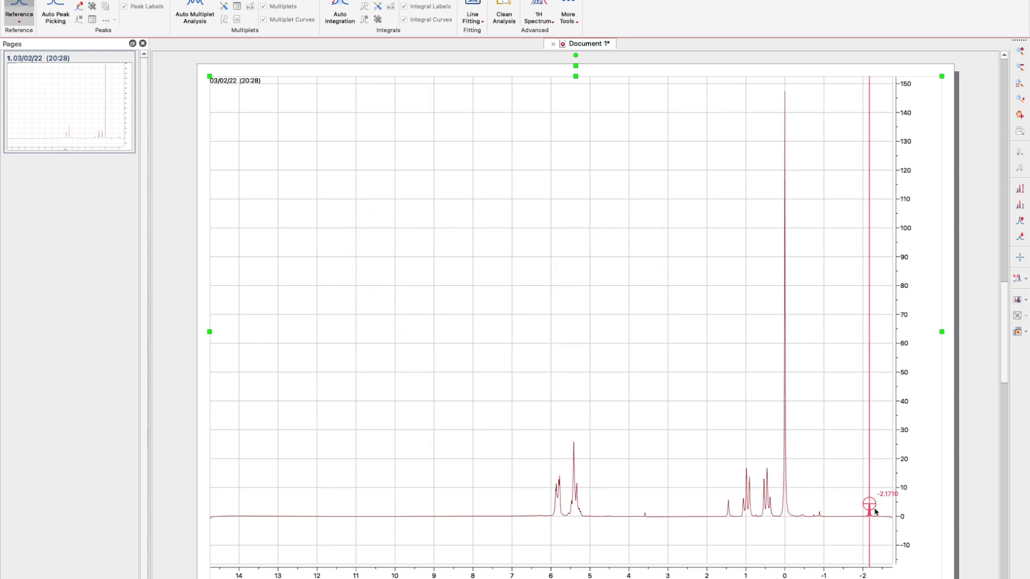
pyautogui.click(869, 507)
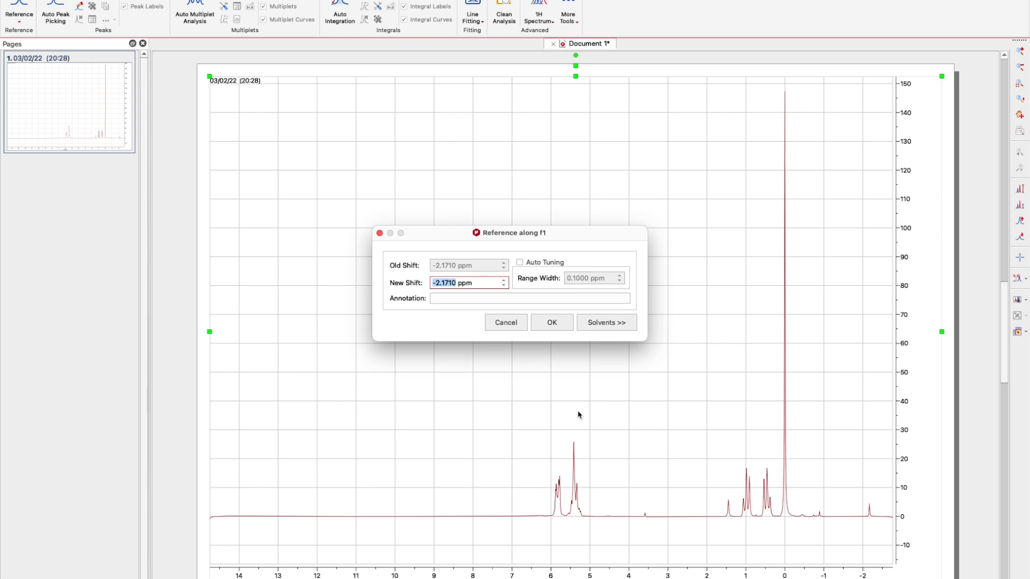
pyautogui.write('0')
pyautogui.click(542, 323)
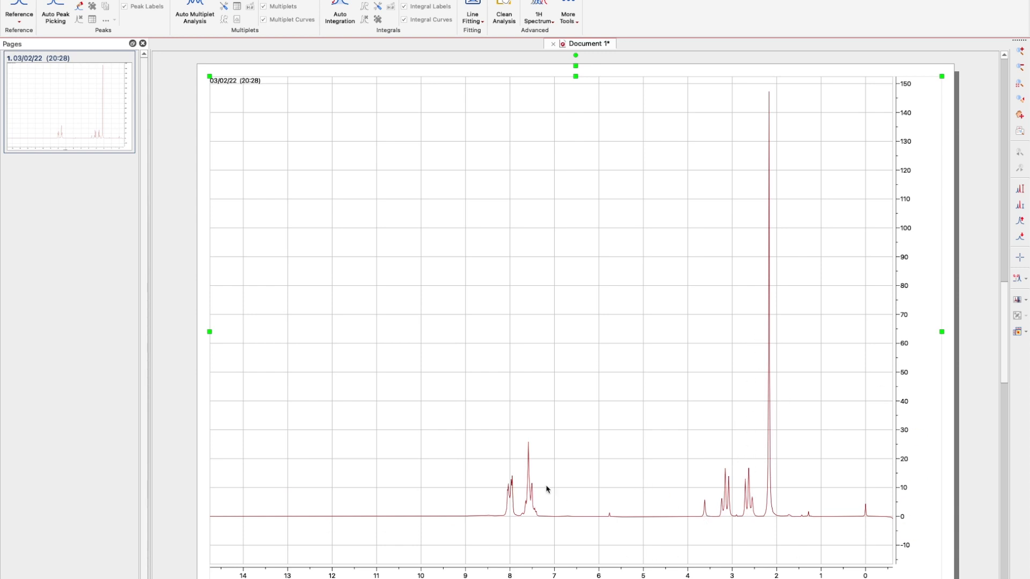
# Rescale the spectrum's intensity axis so it tops out near 70, ready for zooming.
pyautogui.scroll(5, 533, 486)
pyautogui.scroll(-3, 537, 472)
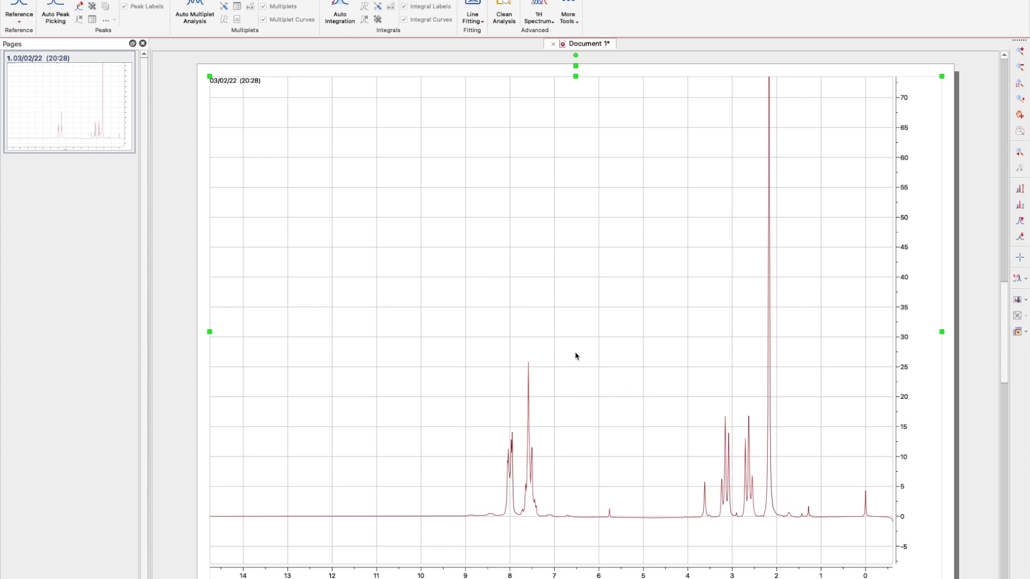
pyautogui.press('z')
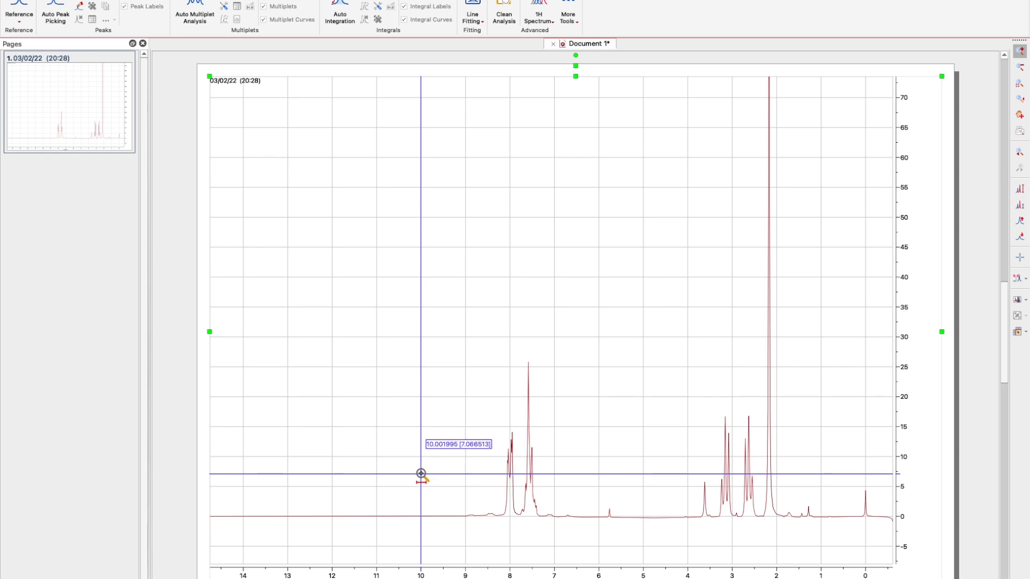
# Zoom to 10 to -0.5 ppm, then return to the full range and nudge the view down.
pyautogui.moveTo(421, 474)
pyautogui.mouseDown()
pyautogui.moveTo(774, 468)
pyautogui.moveTo(887, 478)
pyautogui.mouseUp()
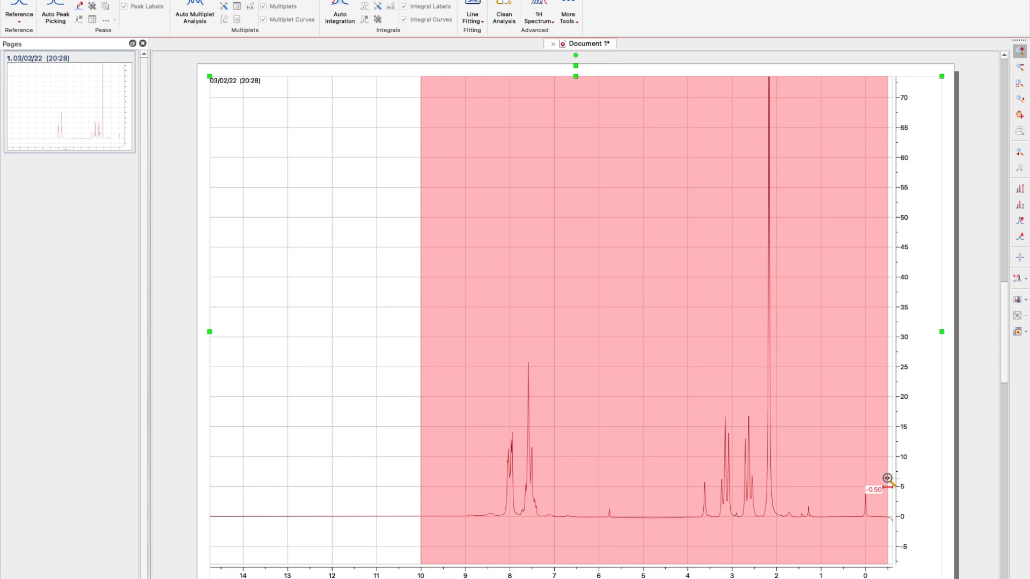
pyautogui.moveTo(887, 478); pyautogui.dragTo(887, 478)
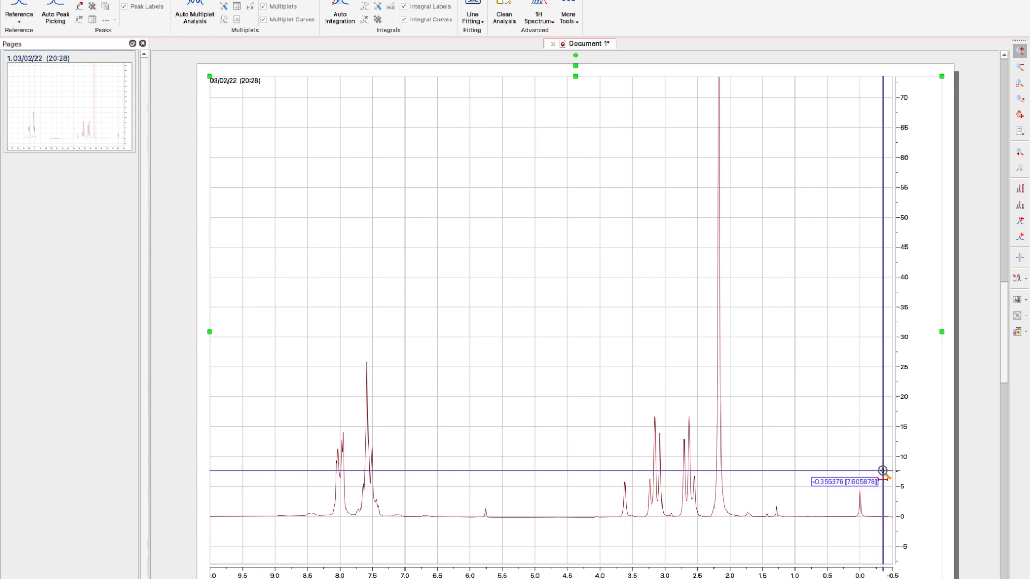
pyautogui.press('f')
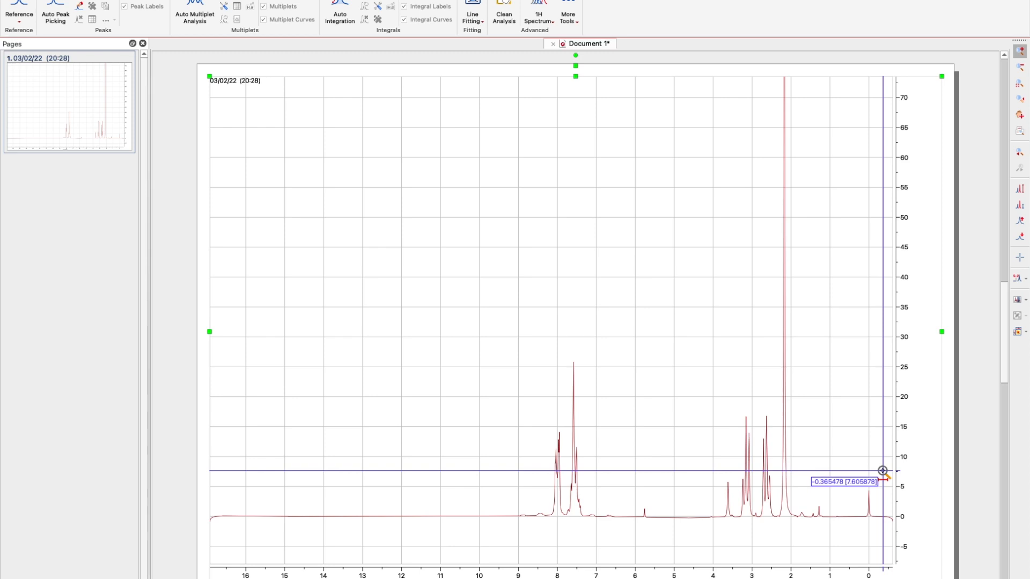
pyautogui.press('p')
pyautogui.moveTo(600, 384); pyautogui.dragTo(603, 387)
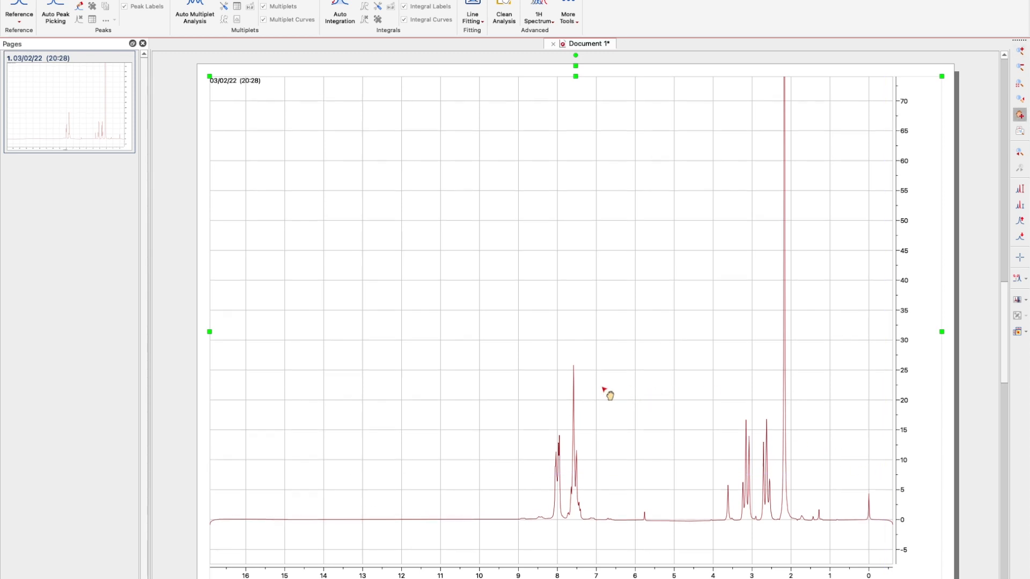
# Zoom into the 10 to 1.7 ppm region and shift the view about 0.5 ppm.
pyautogui.press('z')
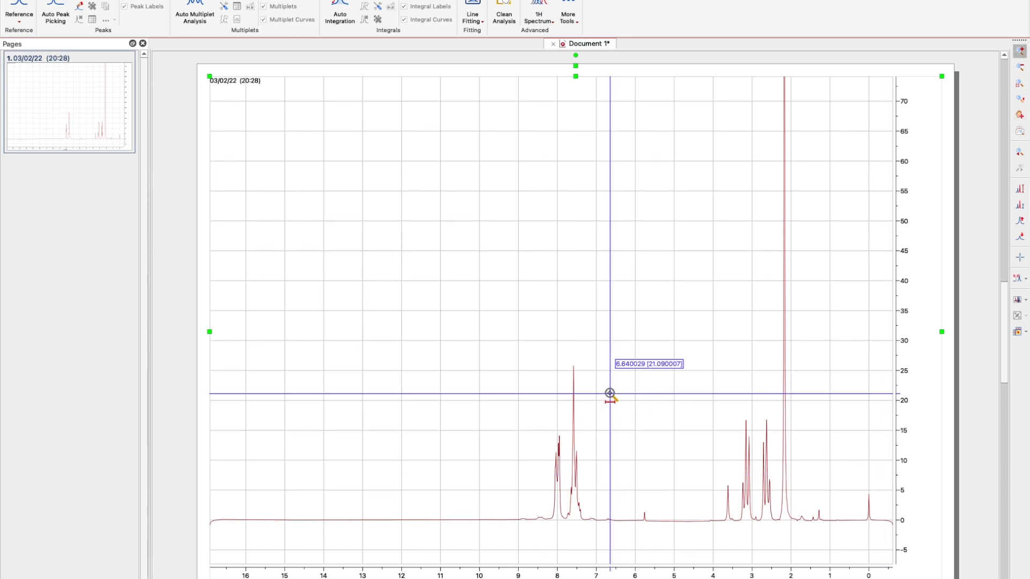
pyautogui.moveTo(484, 398); pyautogui.dragTo(802, 409)
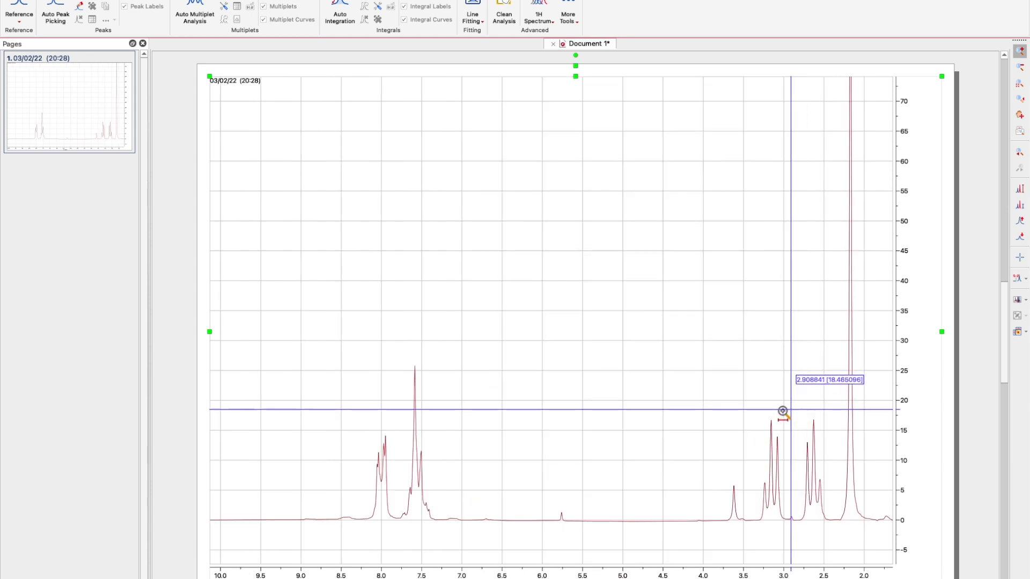
pyautogui.press('p')
pyautogui.moveTo(607, 405); pyautogui.dragTo(544, 395)
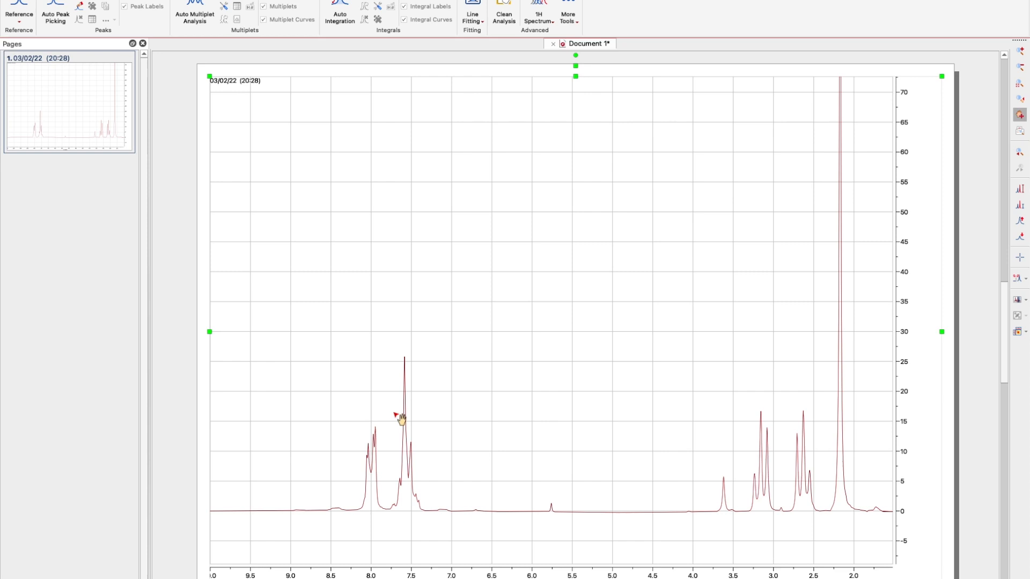
# Zoom to 10 to about -0.5 ppm and set the intensity axis near 150 for the 2.2 ppm singlet.
pyautogui.press('f')
pyautogui.press('z')
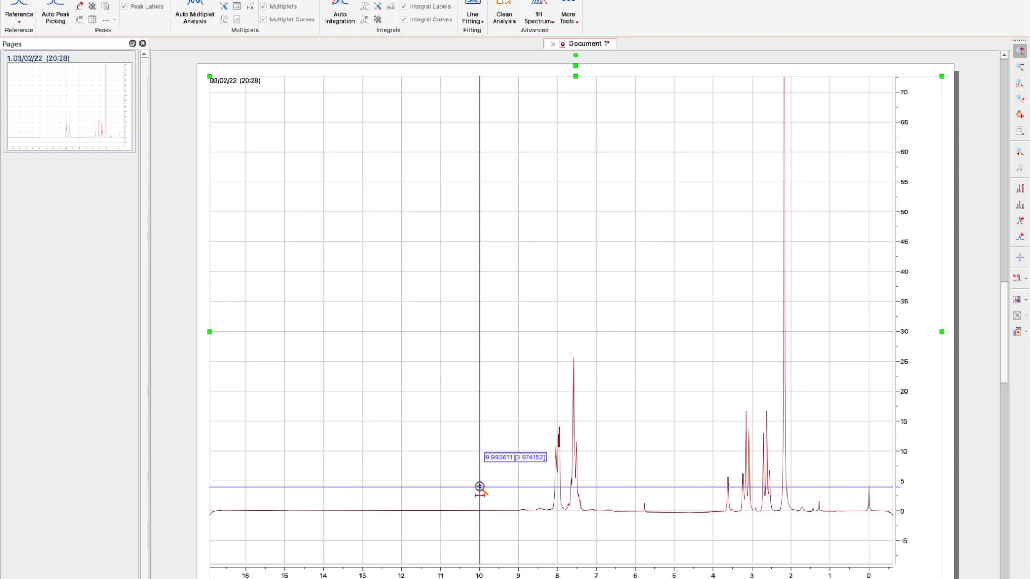
pyautogui.moveTo(479, 487); pyautogui.dragTo(888, 491)
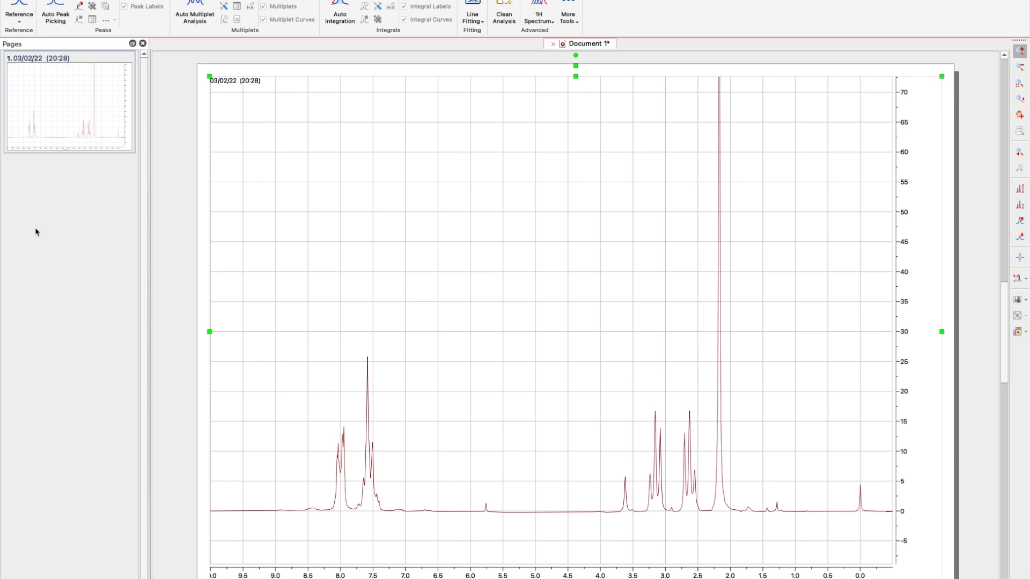
pyautogui.scroll(-10, 457, 184)
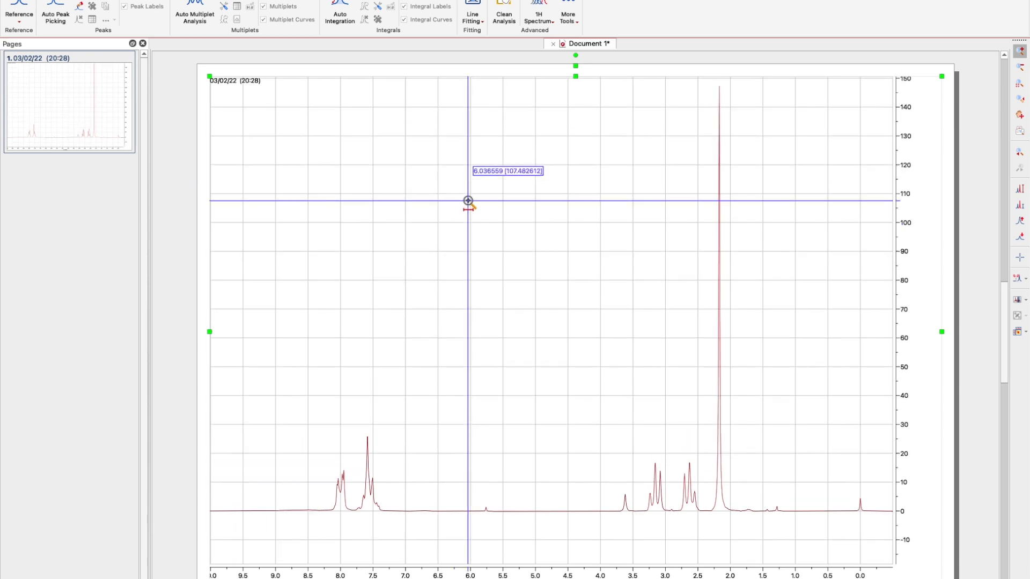
pyautogui.scroll(1, 469, 201)
pyautogui.scroll(-1, 468, 200)
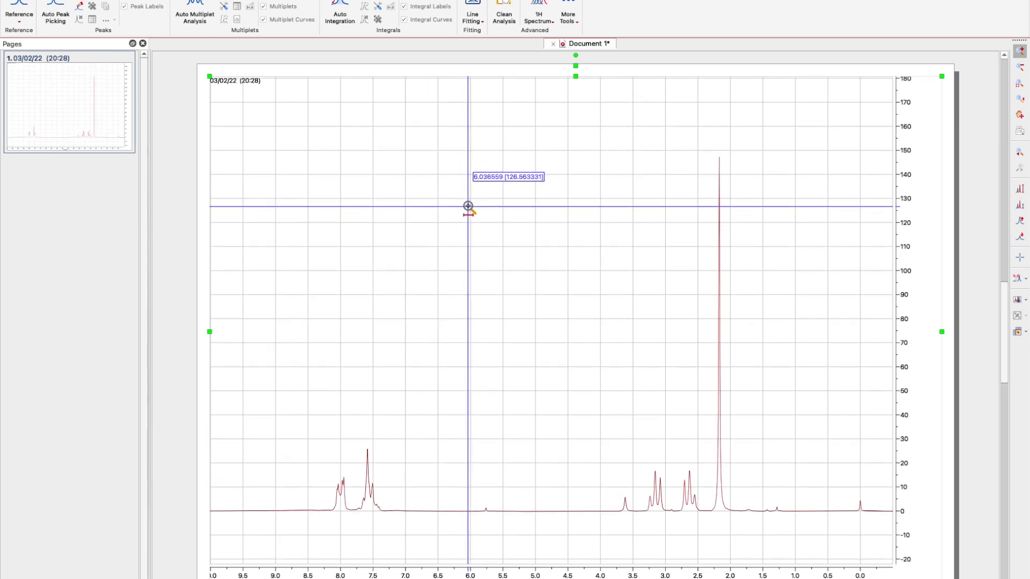
pyautogui.scroll(1, 469, 207)
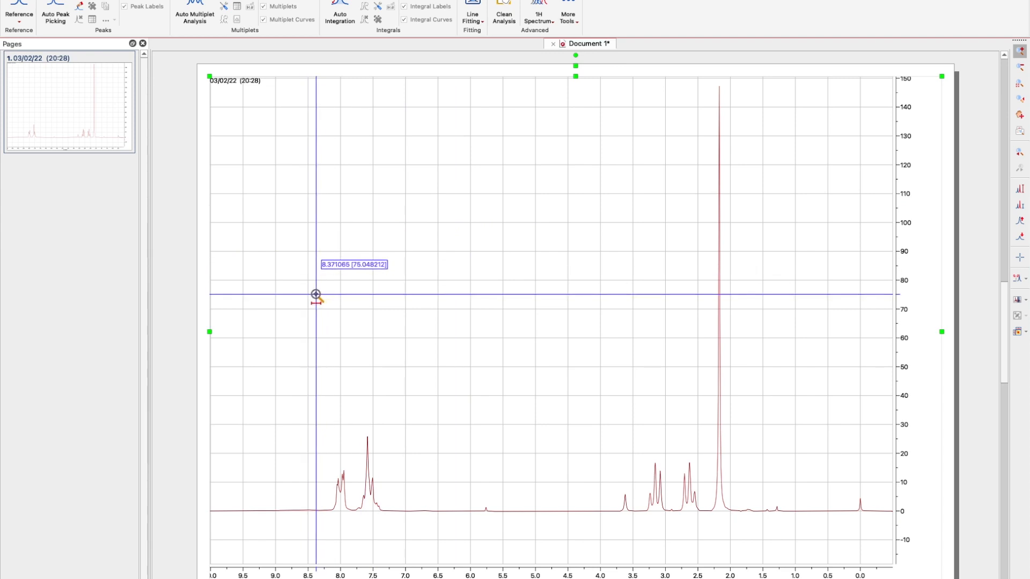
# Draw a single integral from 8.2 to 2.0 ppm, labelled 1.00.
pyautogui.press('i')
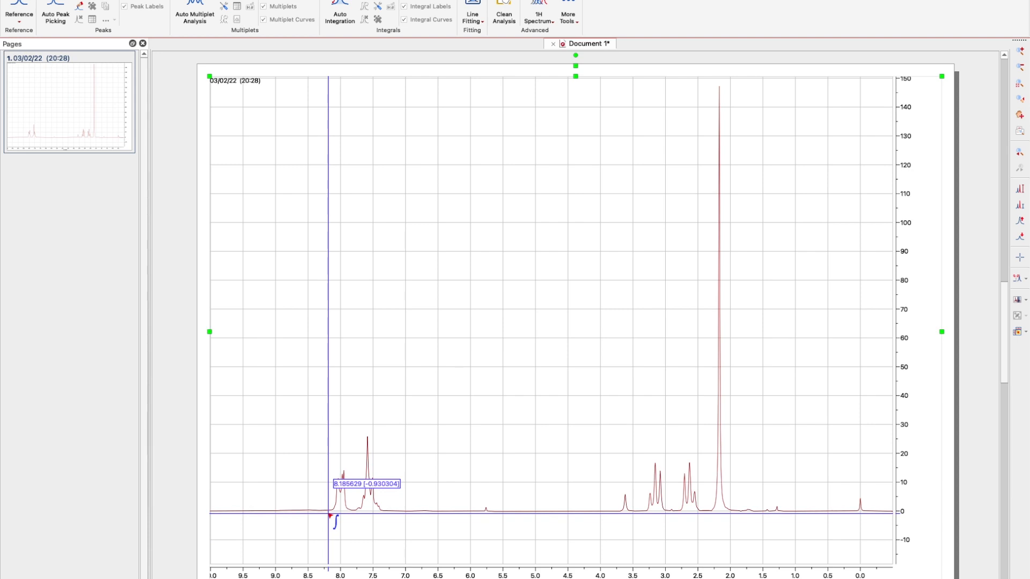
pyautogui.moveTo(329, 515); pyautogui.dragTo(735, 531)
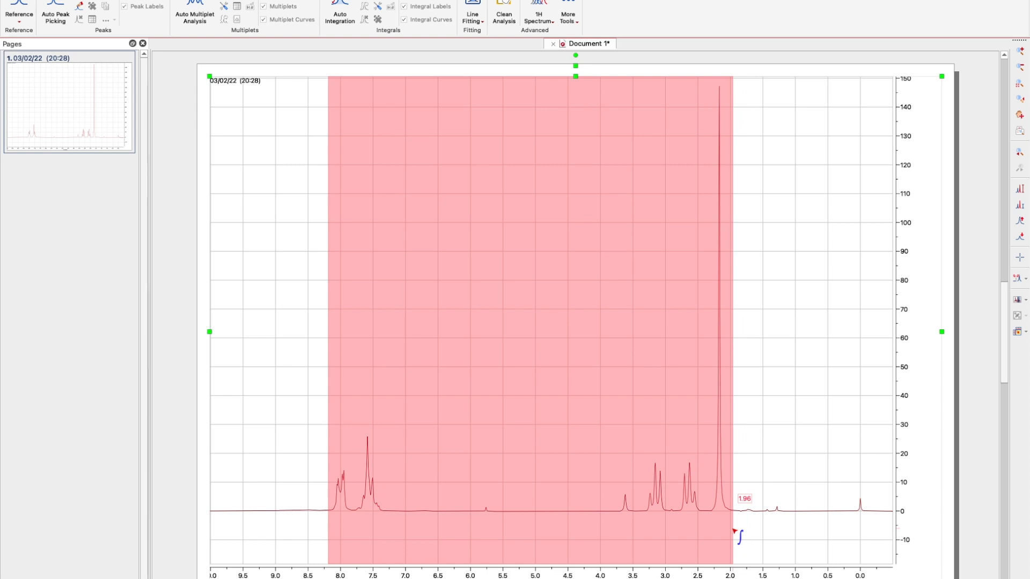
pyautogui.moveTo(734, 531); pyautogui.dragTo(732, 532)
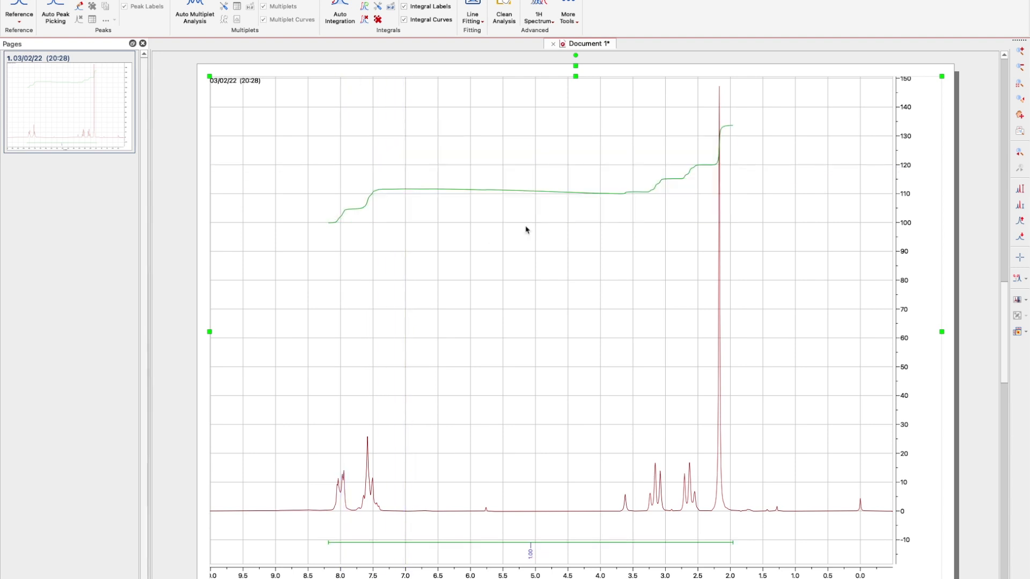
# Resize the integral's box so its cumulative curve stands taller on the plot.
pyautogui.moveTo(530, 225); pyautogui.dragTo(520, 426)
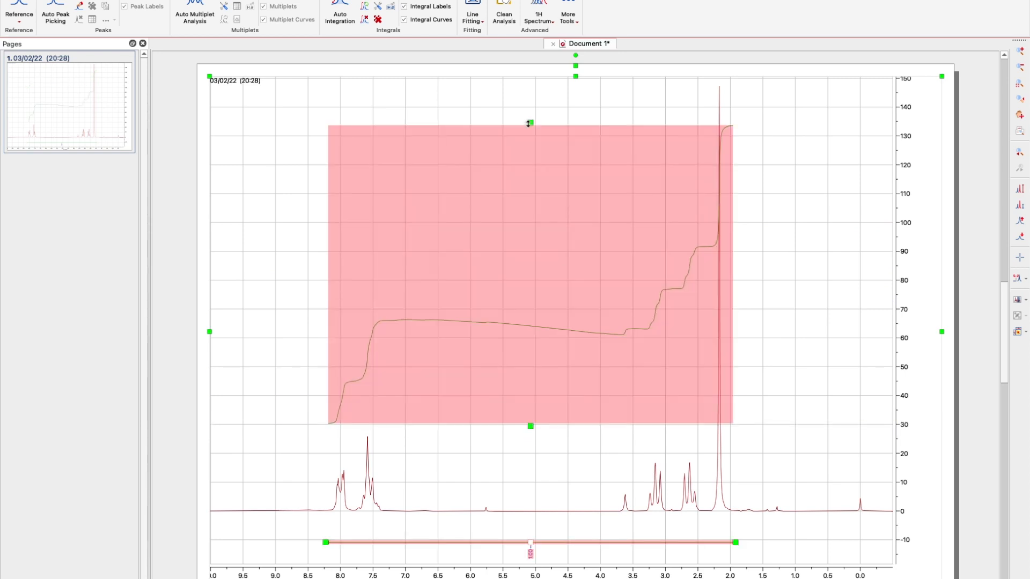
pyautogui.moveTo(529, 124); pyautogui.dragTo(530, 107)
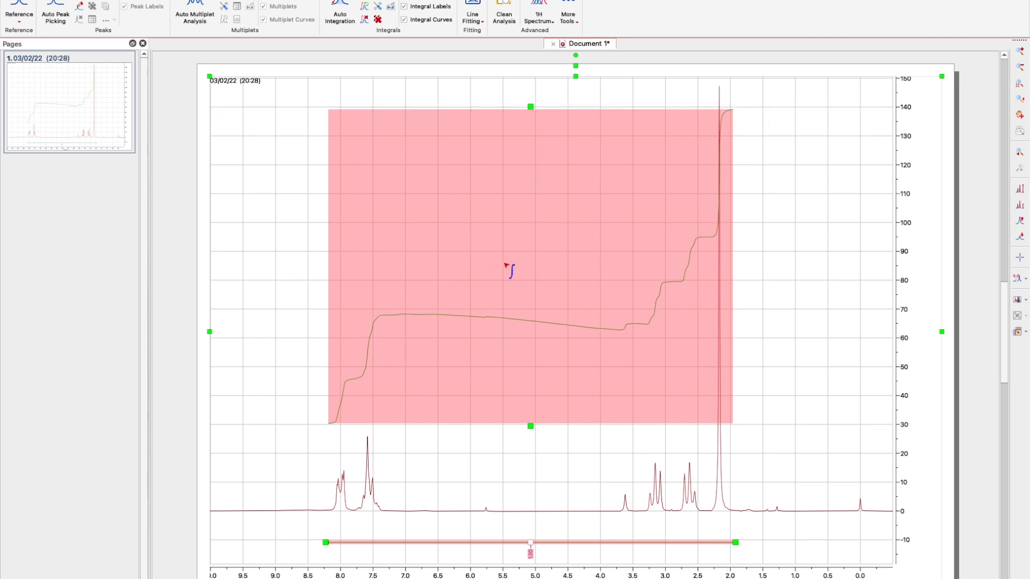
pyautogui.scroll(2, 585, 291)
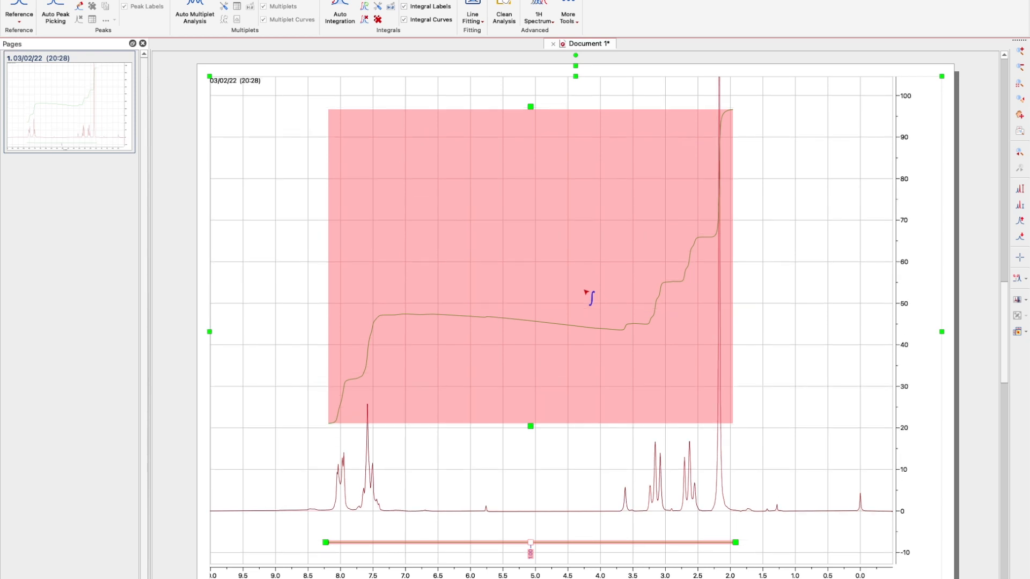
pyautogui.scroll(-2, 585, 291)
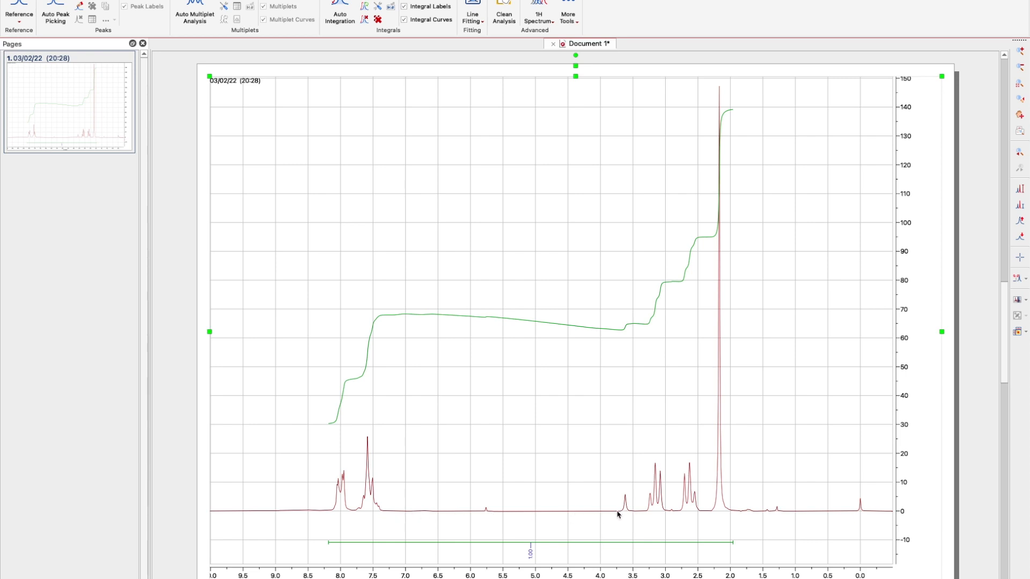
# With the 8.2–2.0 ppm integral gone, rescale the intensity axis to about 42.
pyautogui.scroll(3, 545, 477)
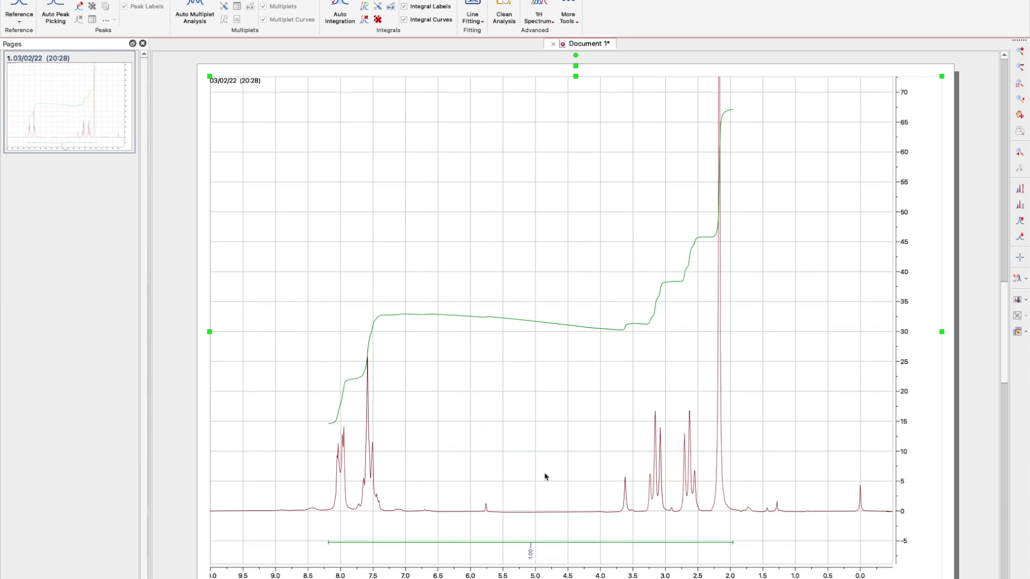
pyautogui.scroll(10, 545, 477)
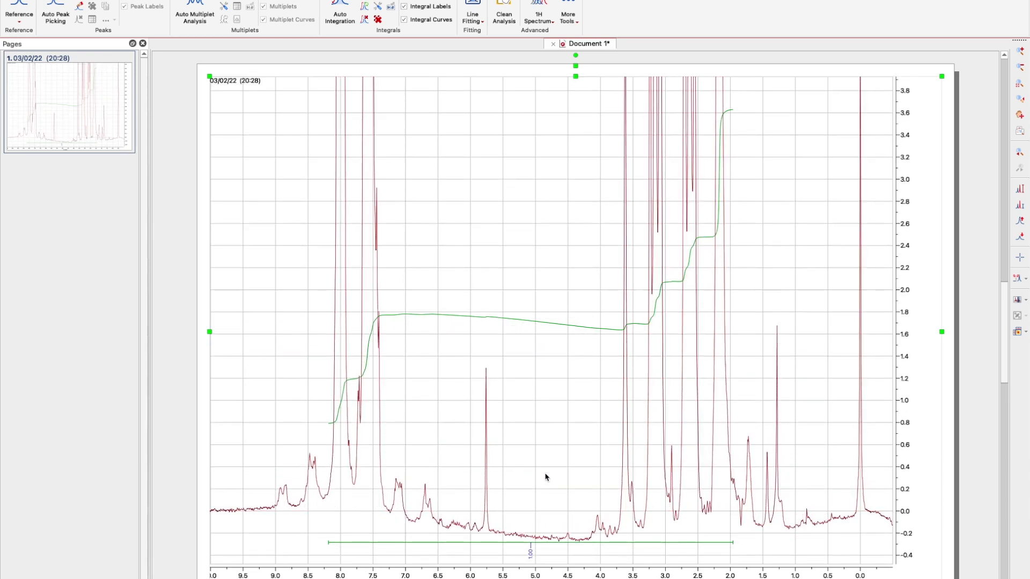
pyautogui.scroll(-8, 545, 477)
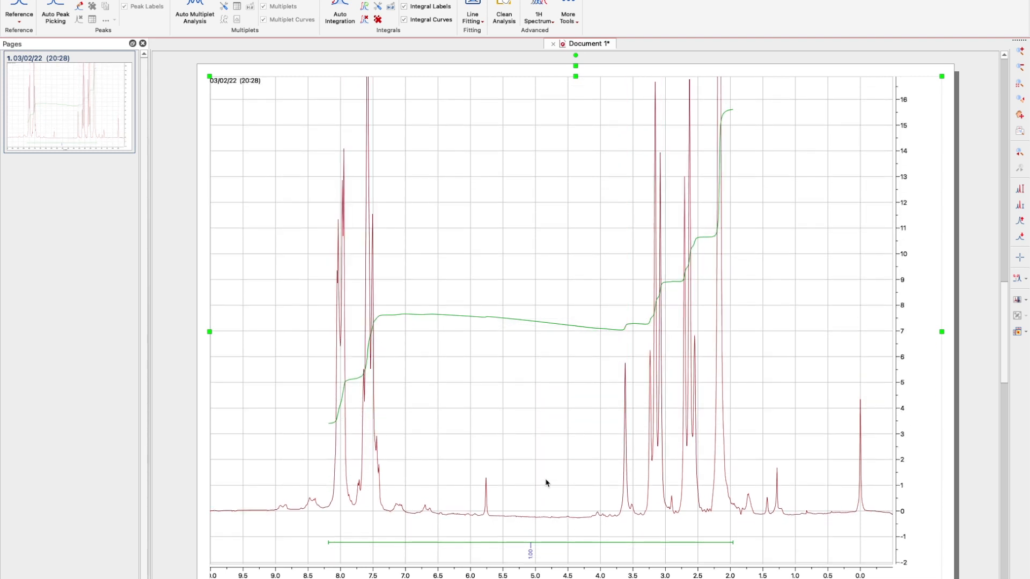
pyautogui.scroll(2, 547, 483)
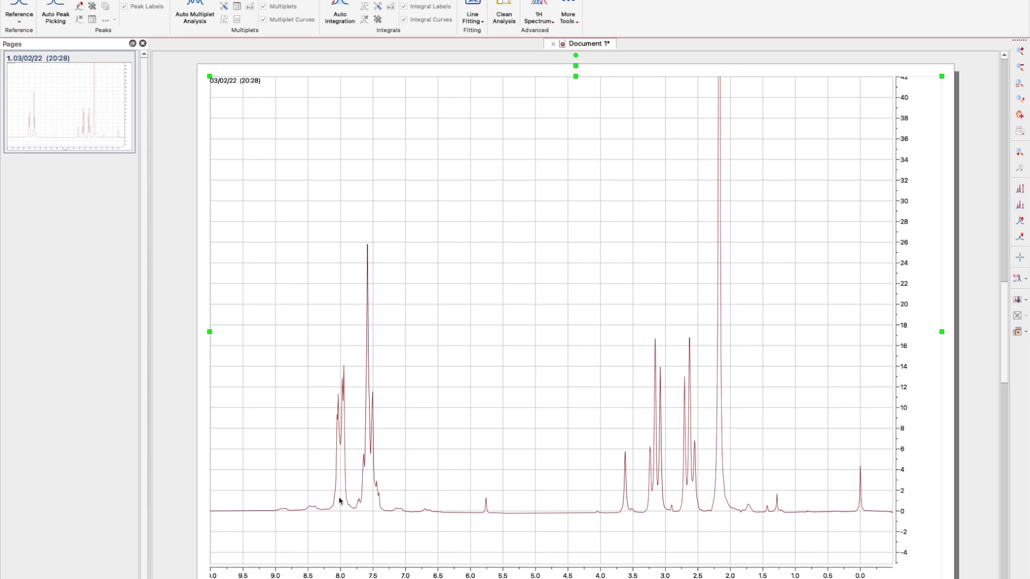
# Integrate the peak groups near 8.0, 7.5, 3.6, 3.1, 2.6 and 2.2 ppm as separate integrals.
pyautogui.press('i')
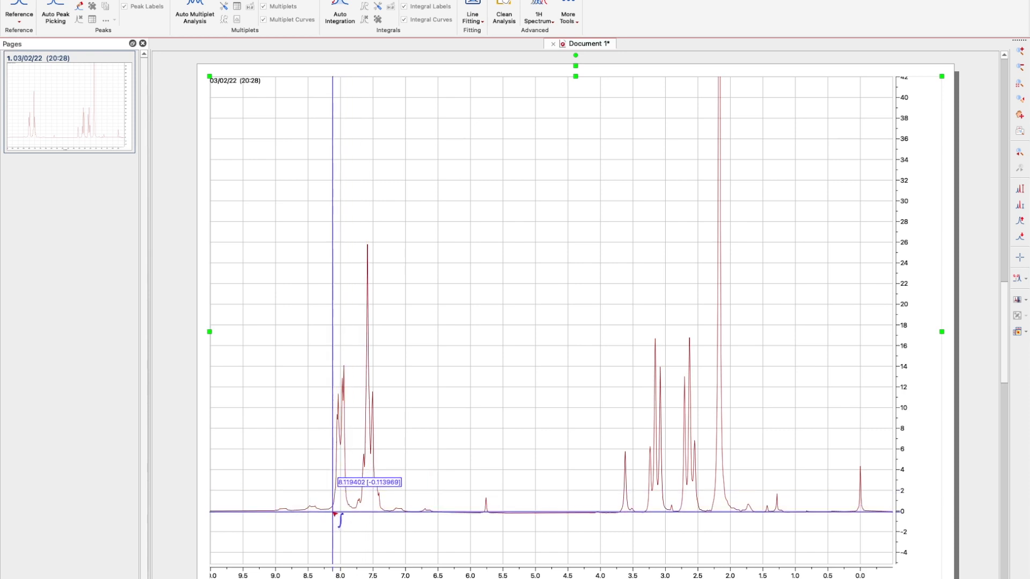
pyautogui.moveTo(331, 514); pyautogui.dragTo(354, 517)
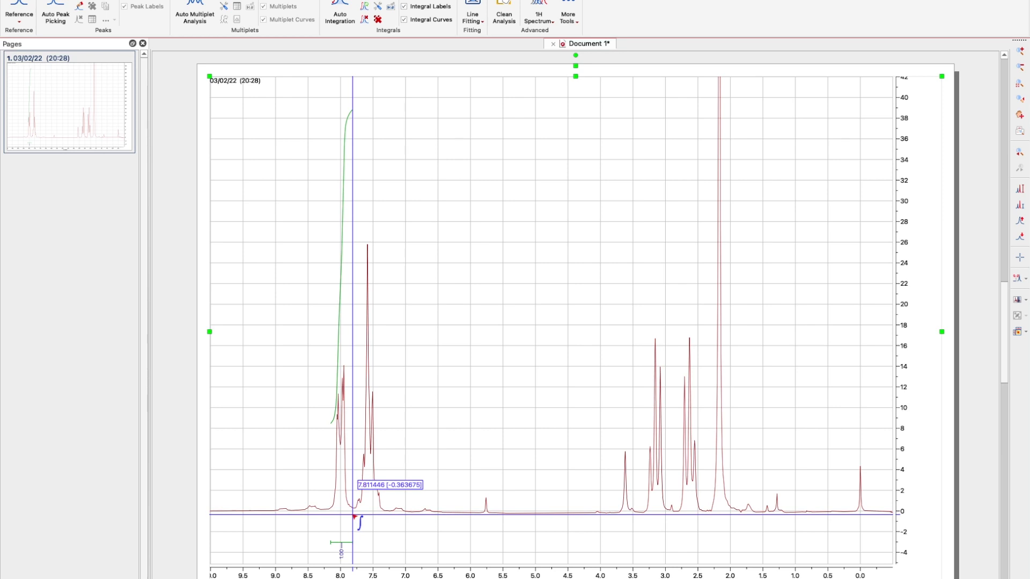
pyautogui.moveTo(354, 516); pyautogui.dragTo(386, 514)
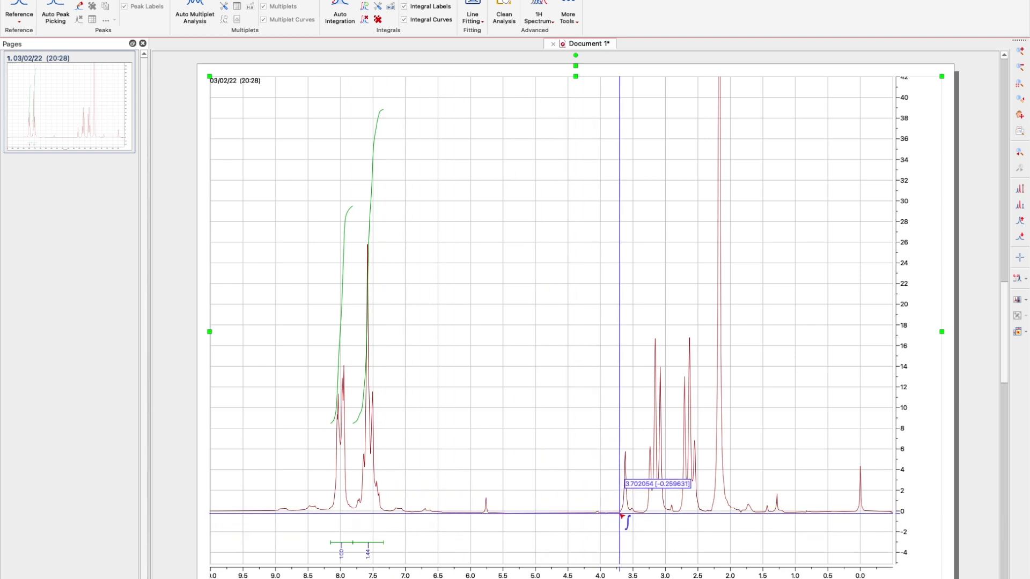
pyautogui.moveTo(619, 516); pyautogui.dragTo(633, 516)
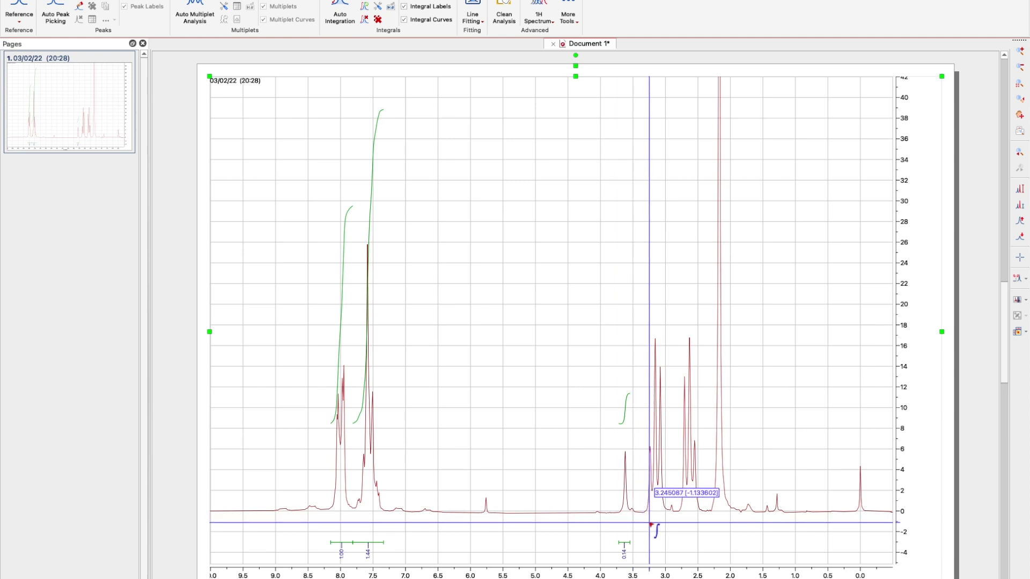
pyautogui.moveTo(644, 516); pyautogui.dragTo(669, 518)
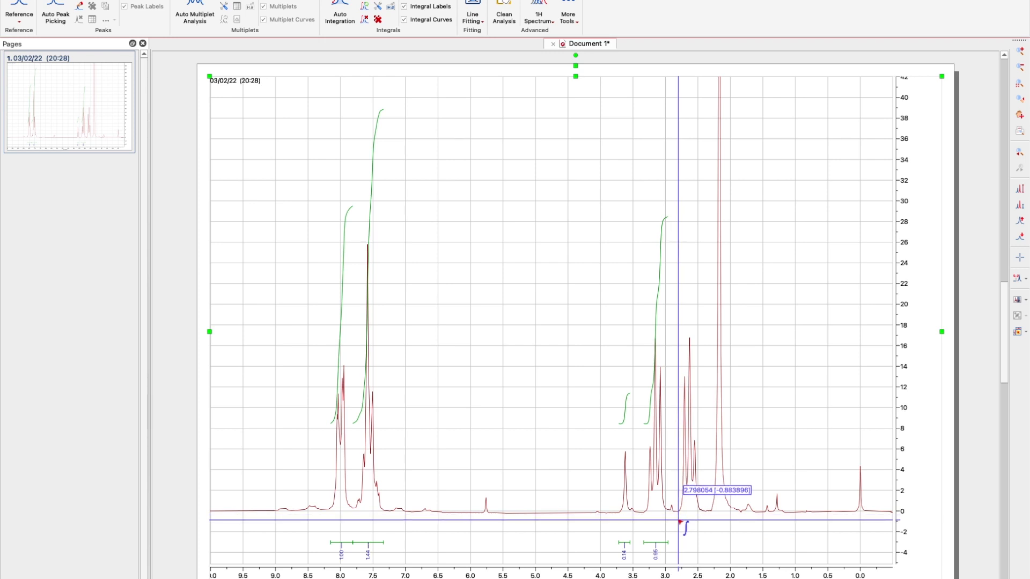
pyautogui.moveTo(679, 522); pyautogui.dragTo(741, 529)
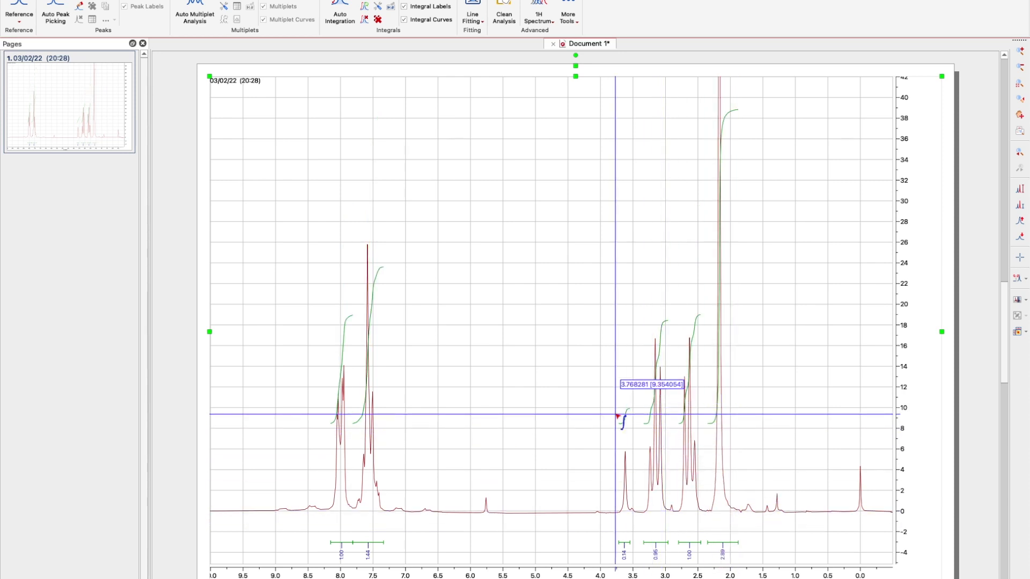
pyautogui.scroll(-5, 489, 420)
pyautogui.scroll(1, 488, 420)
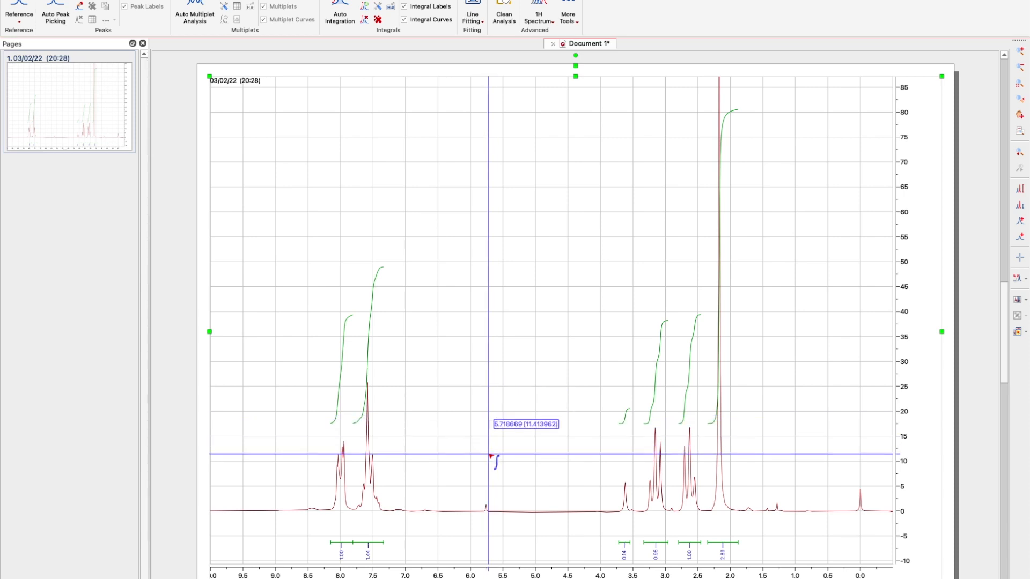
pyautogui.scroll(4, 489, 443)
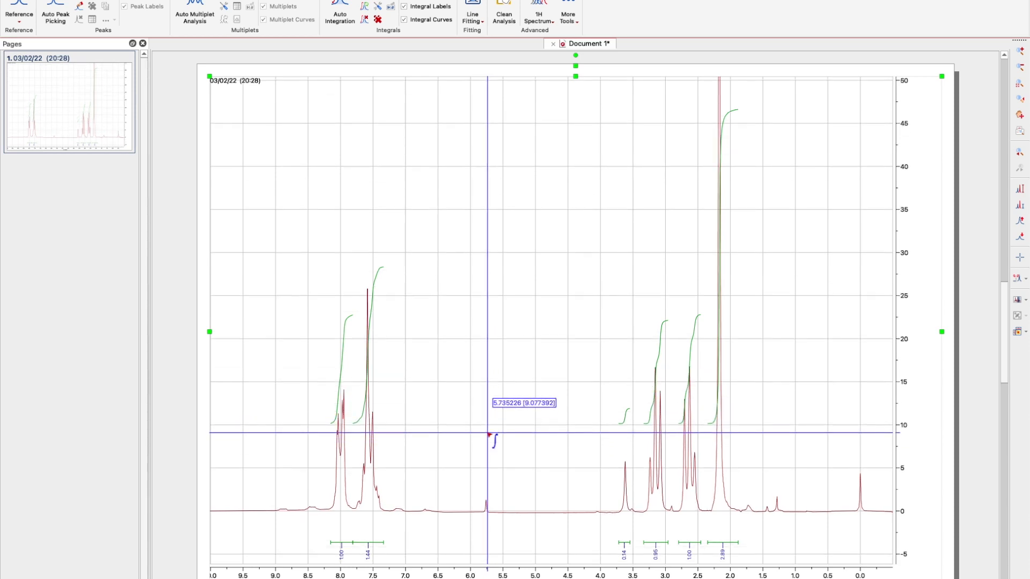
pyautogui.scroll(-3, 489, 434)
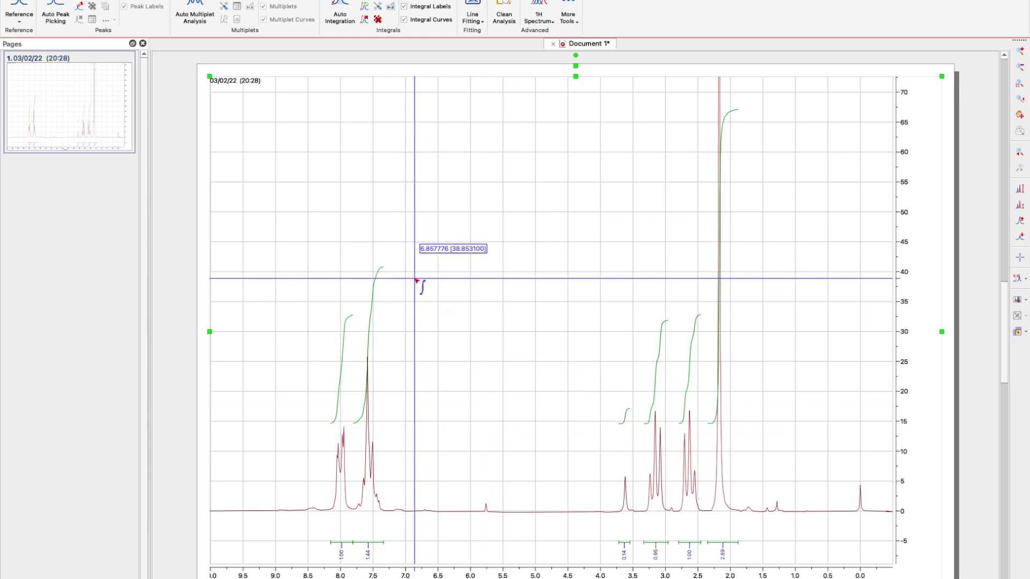
pyautogui.press('Escape')
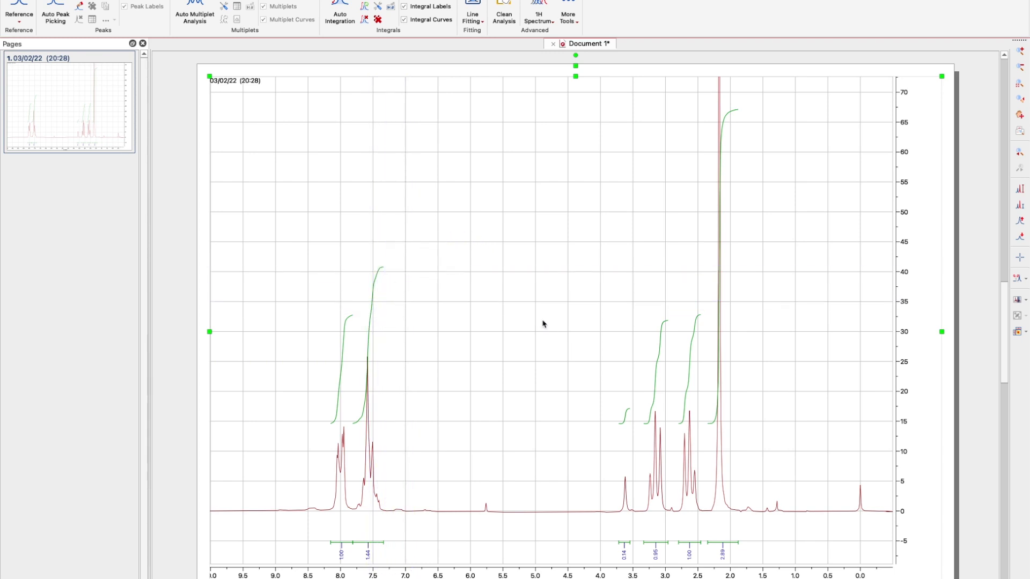
# Raise the integral curves to start near 60 and shorten the 2.2 ppm curve to about 180.
pyautogui.scroll(-5, 602, 269)
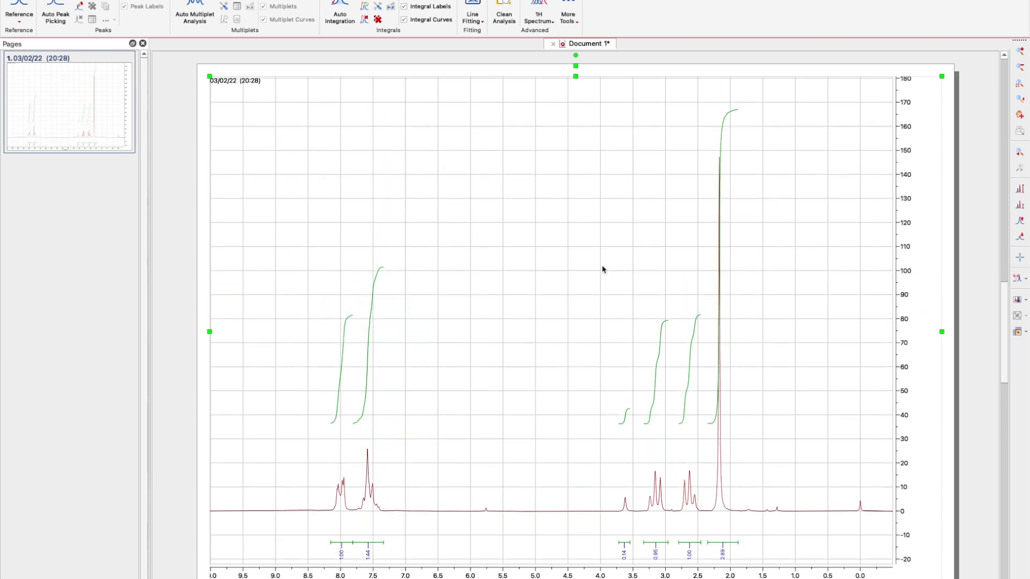
pyautogui.scroll(-3, 602, 269)
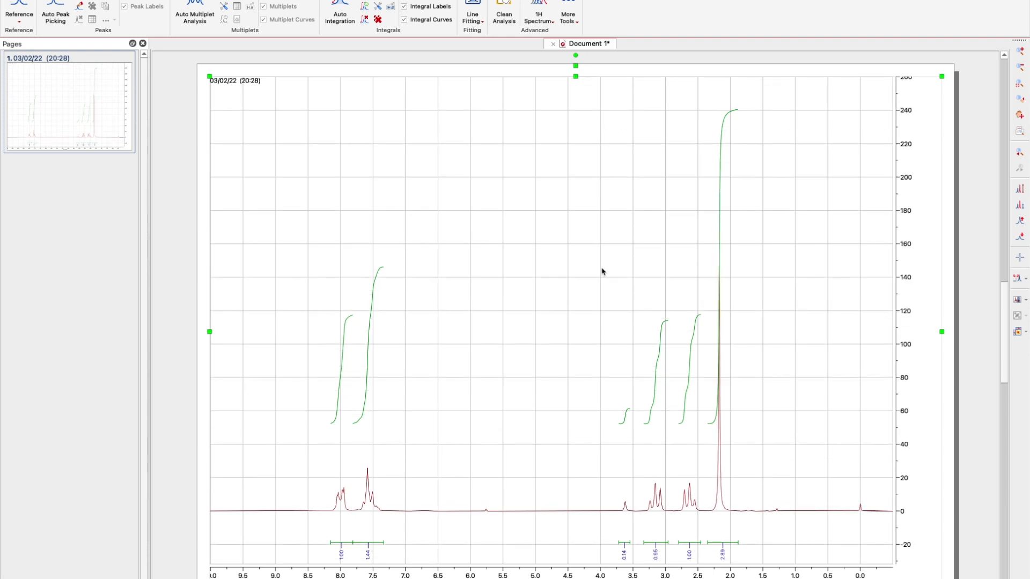
pyautogui.click(372, 315)
pyautogui.moveTo(373, 314); pyautogui.dragTo(362, 335)
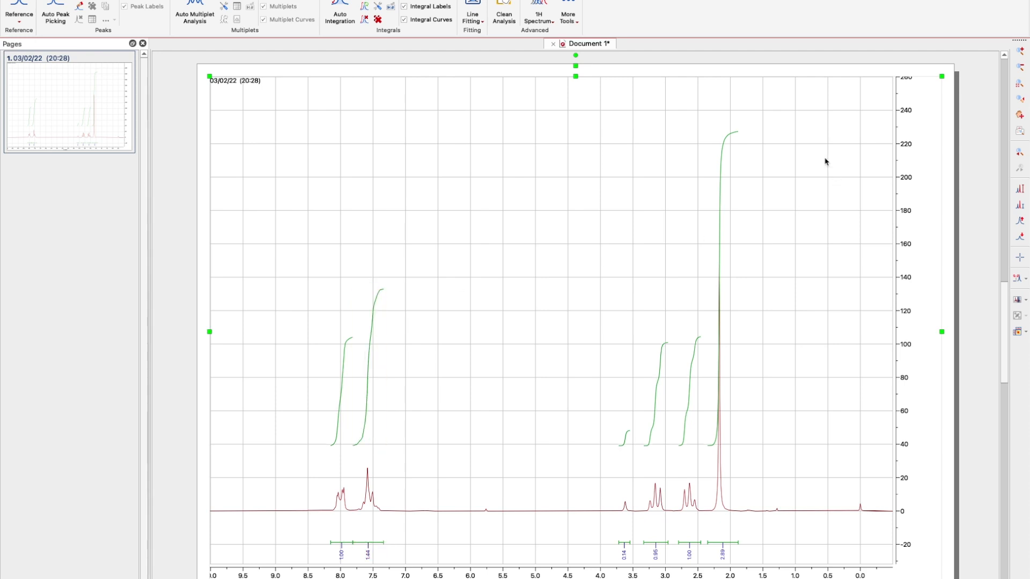
pyautogui.moveTo(722, 129); pyautogui.dragTo(724, 241)
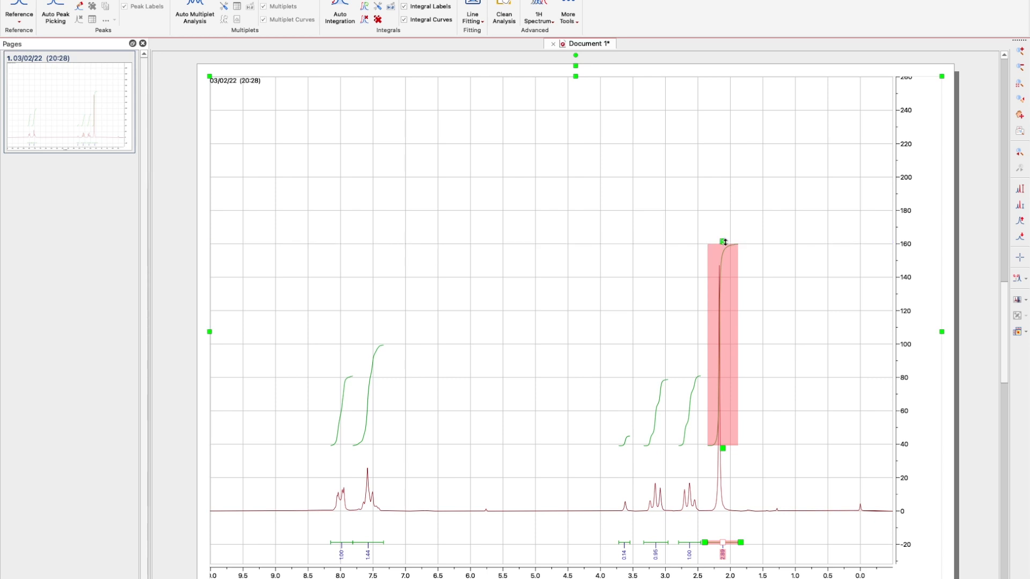
pyautogui.moveTo(726, 305); pyautogui.dragTo(731, 275)
pyautogui.click(935, 421)
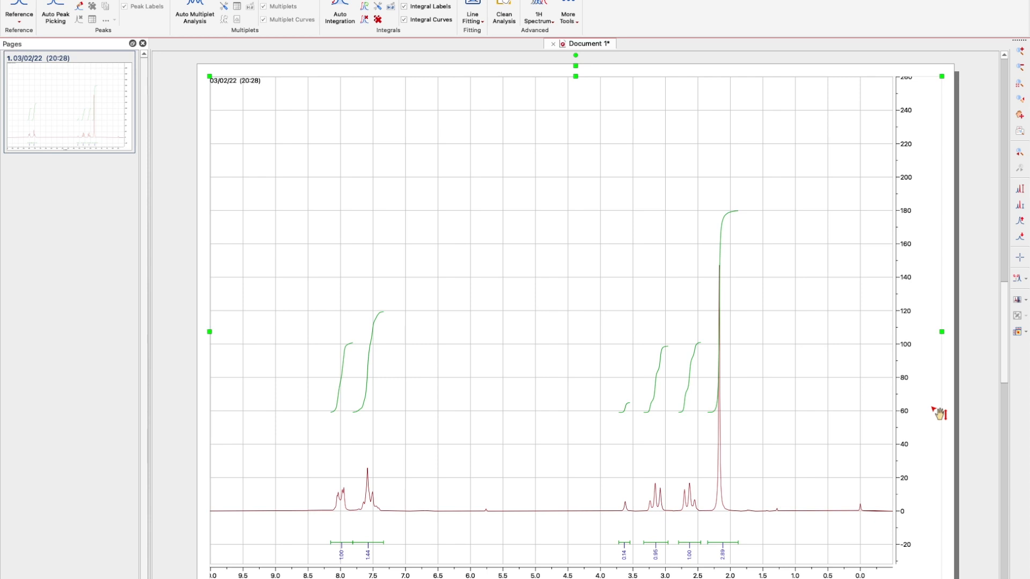
# Set the 2.89 integral to 6 in Integral Manager, giving 2.08, 3.02, 0.27, 1.99 and 2.10.
pyautogui.click(723, 557)
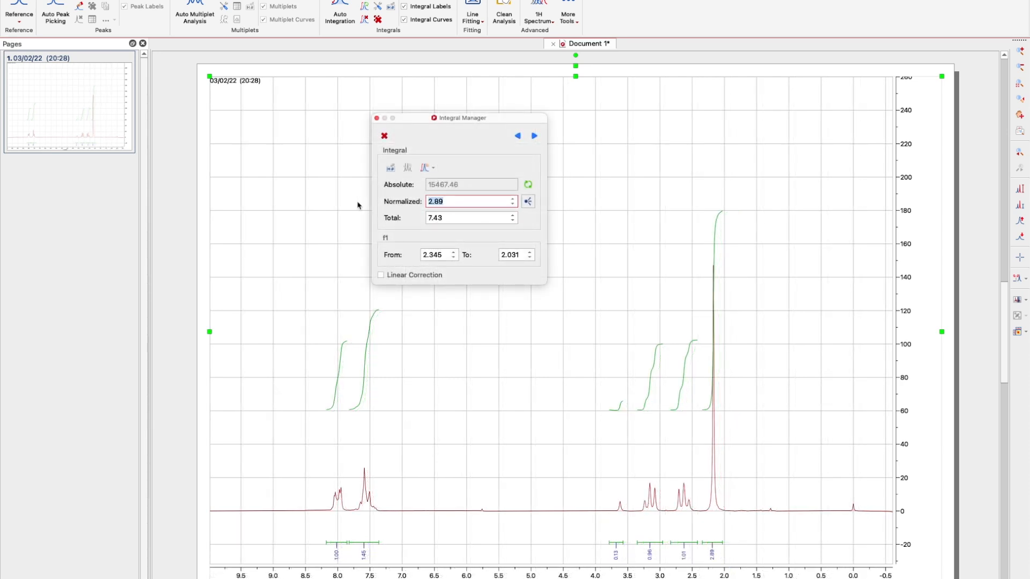
pyautogui.write('6')
pyautogui.click(499, 257)
pyautogui.press('Return')
pyautogui.click(377, 119)
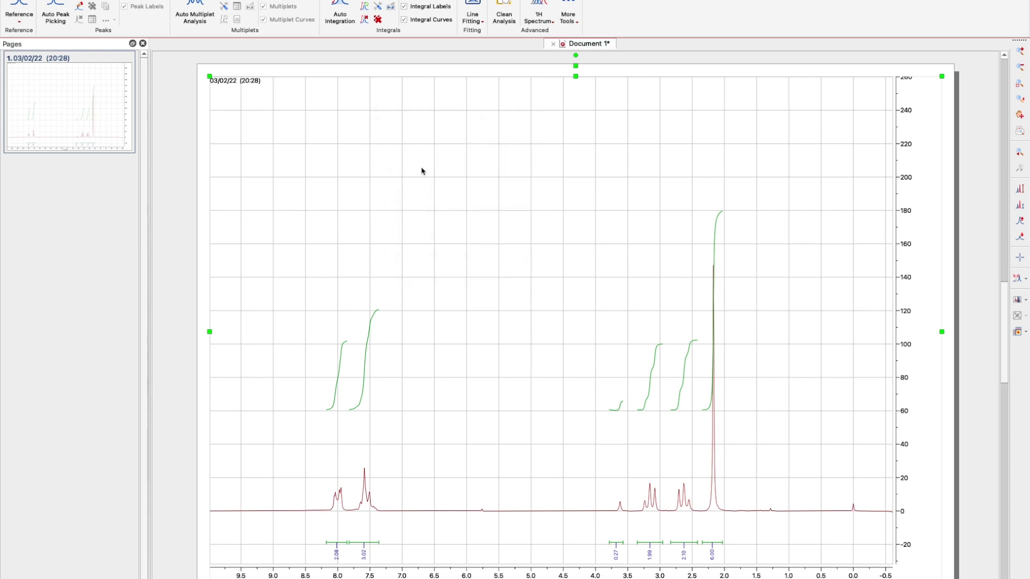
# Pick peaks across the whole spectrum so shifts from 8.06 to 0.00 ppm are labelled.
pyautogui.press('k')
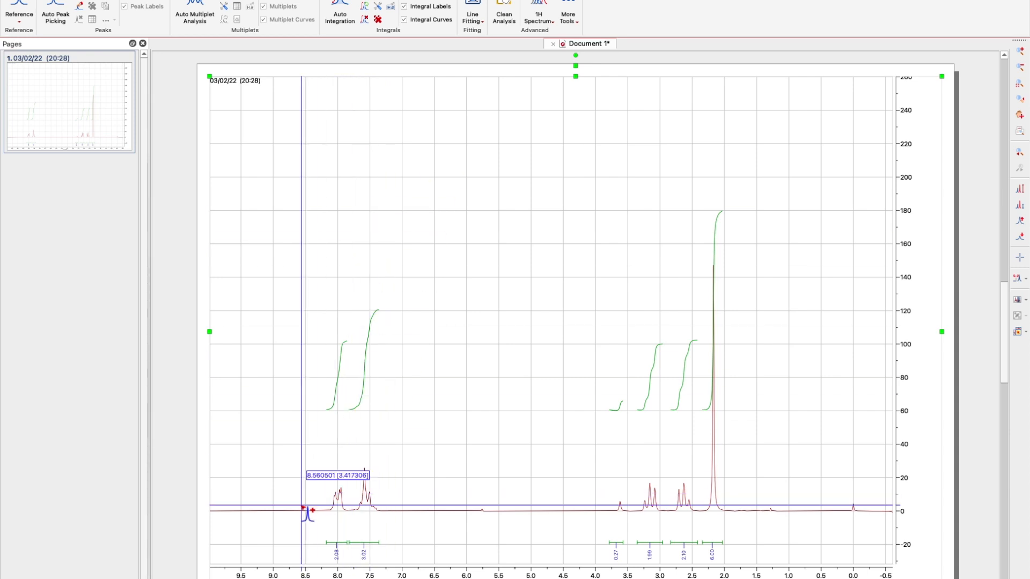
pyautogui.moveTo(299, 498); pyautogui.dragTo(856, 512)
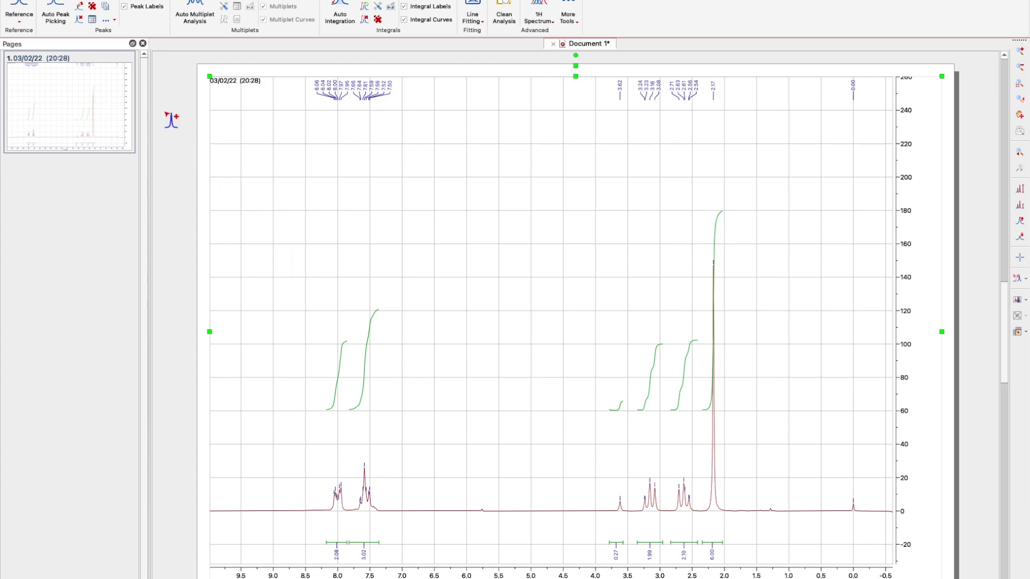
pyautogui.click(13, 0)
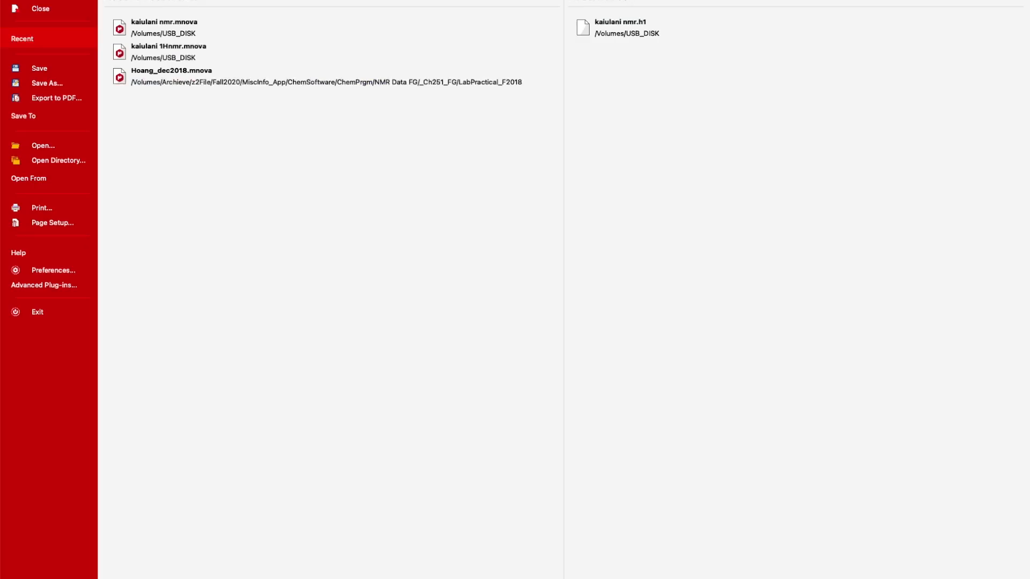
# Export the spectrum to PDF as 'Ch233-1HNMR' on the Desktop.
pyautogui.click(41, 101)
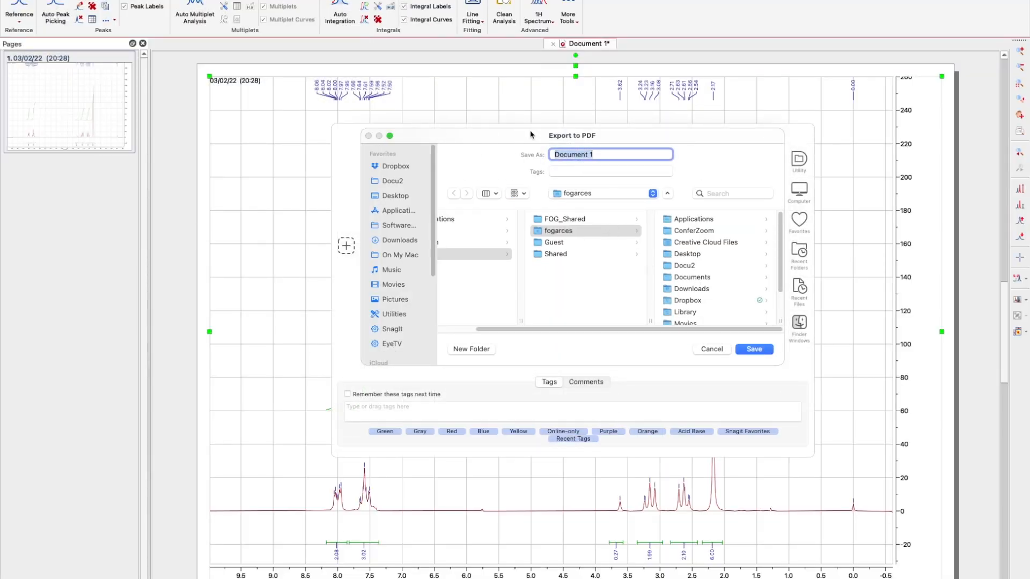
pyautogui.write('Ch233-1HNMR')
pyautogui.click(387, 197)
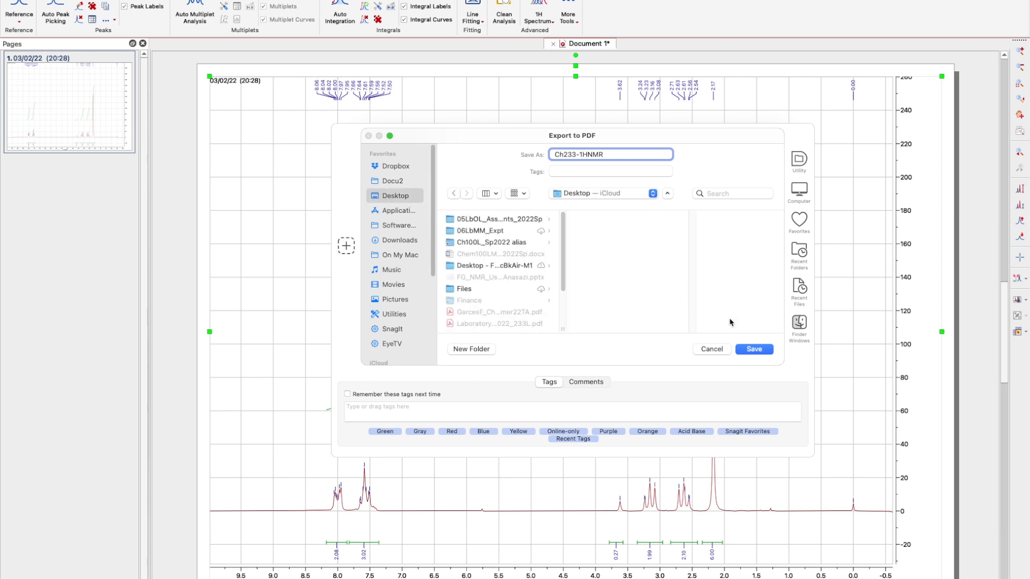
pyautogui.click(753, 349)
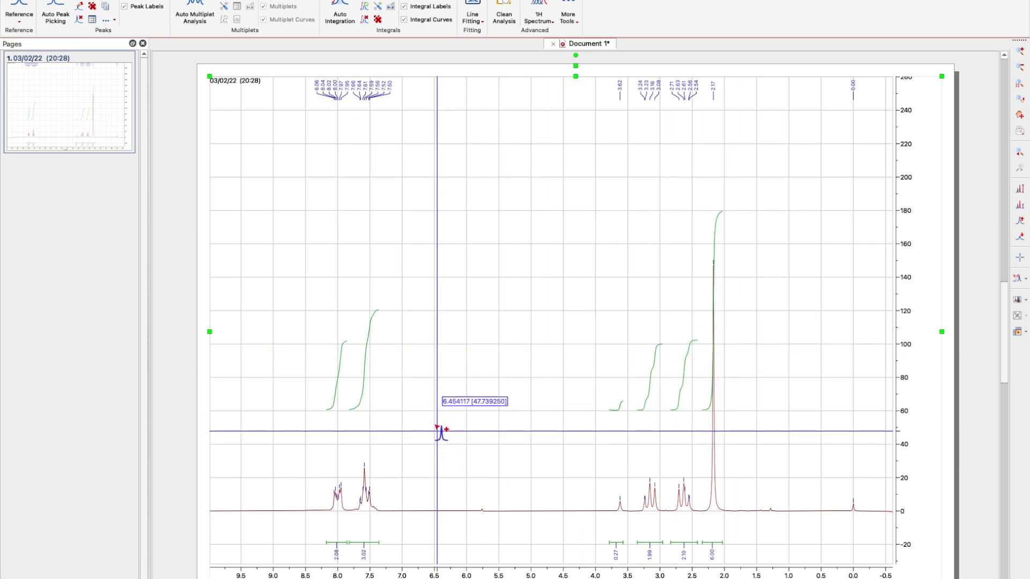